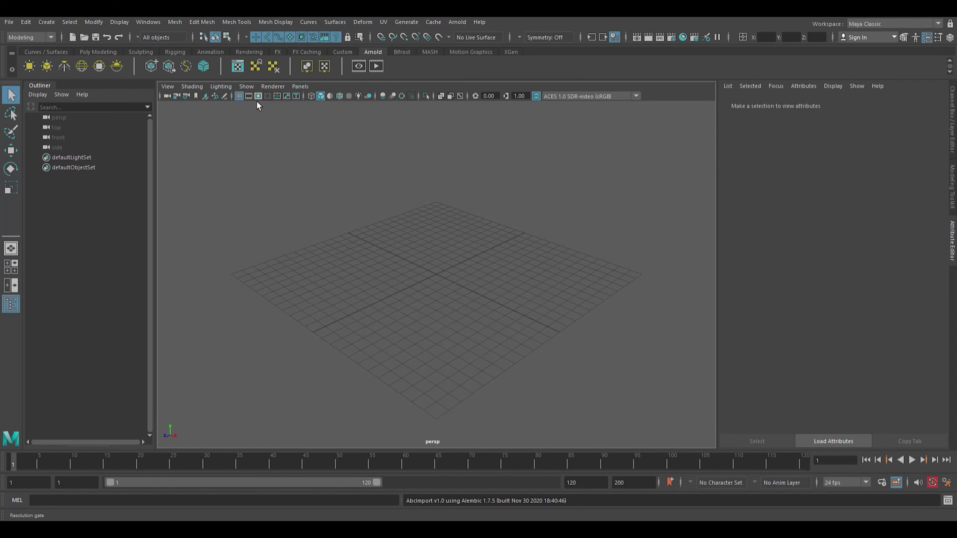
- Create a polygon plane, scale it up into a wide floor, and nudge it slightly
click(113, 52)
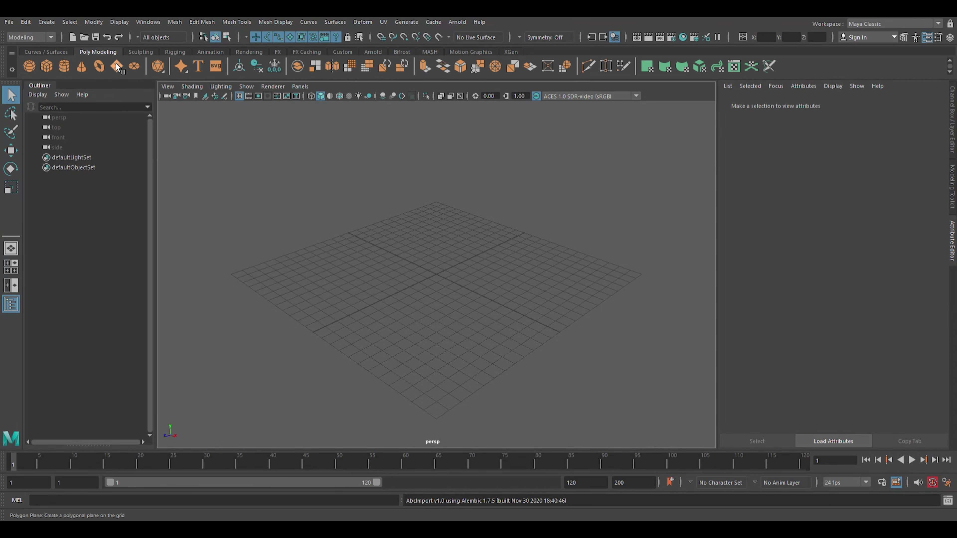
click(118, 72)
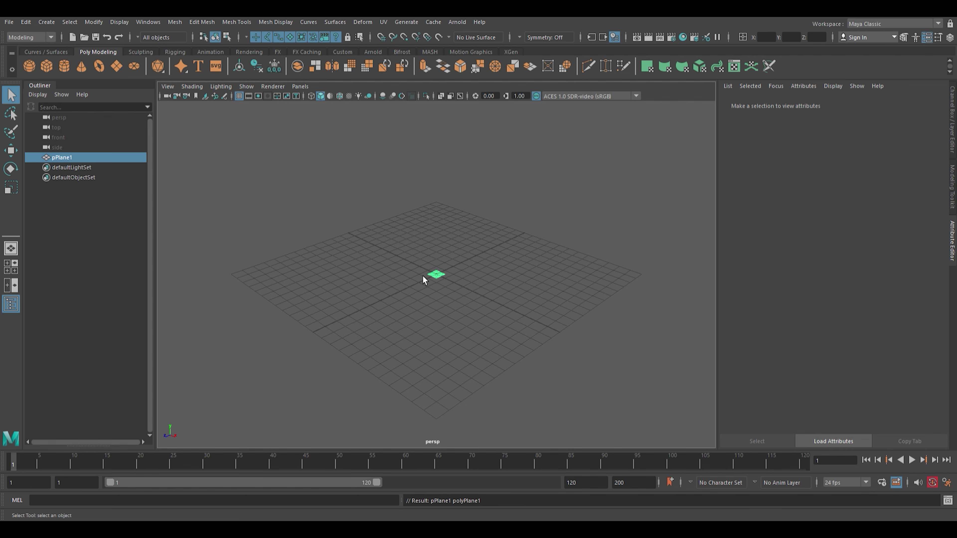
key(w)
drag(445, 257, 640, 208)
key(r)
key(w)
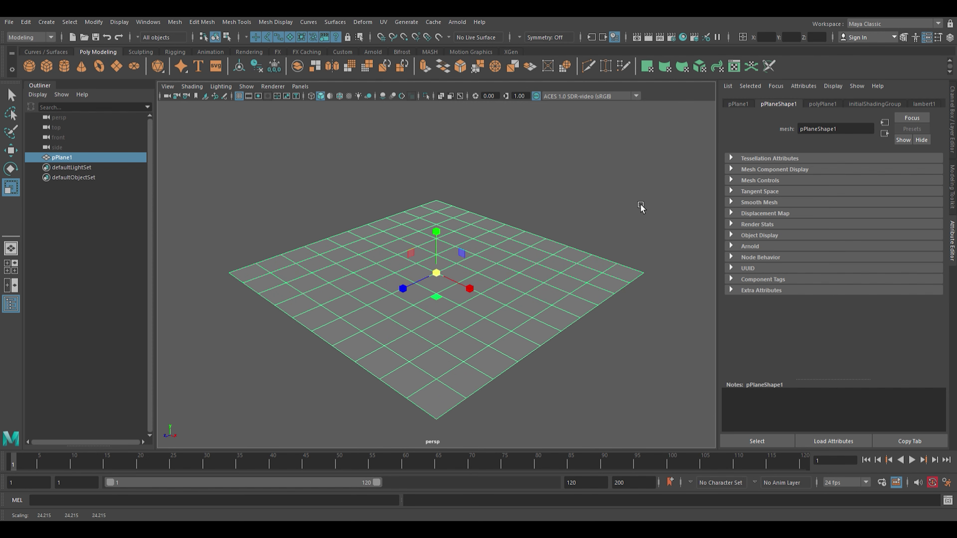
drag(459, 220, 465, 216)
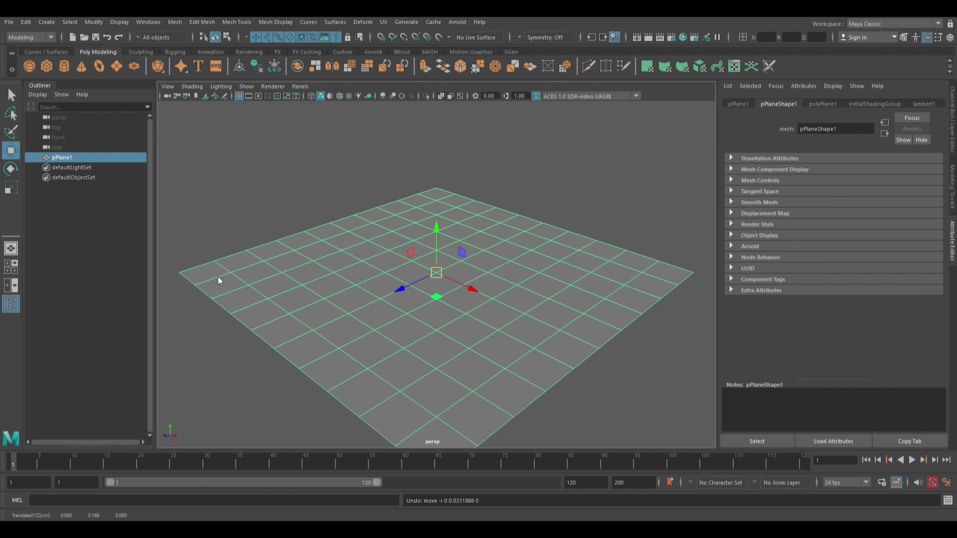
key(F11)
- Extrude the back and left edge face strips upward into two tall corner walls
mouse_move(219, 277)
mouse_down()
mouse_move(428, 197)
mouse_move(667, 272)
mouse_up()
shift+drag(437, 230, 434, 113)
scroll(430, 230, down, 5)
scroll(430, 231, down, 2)
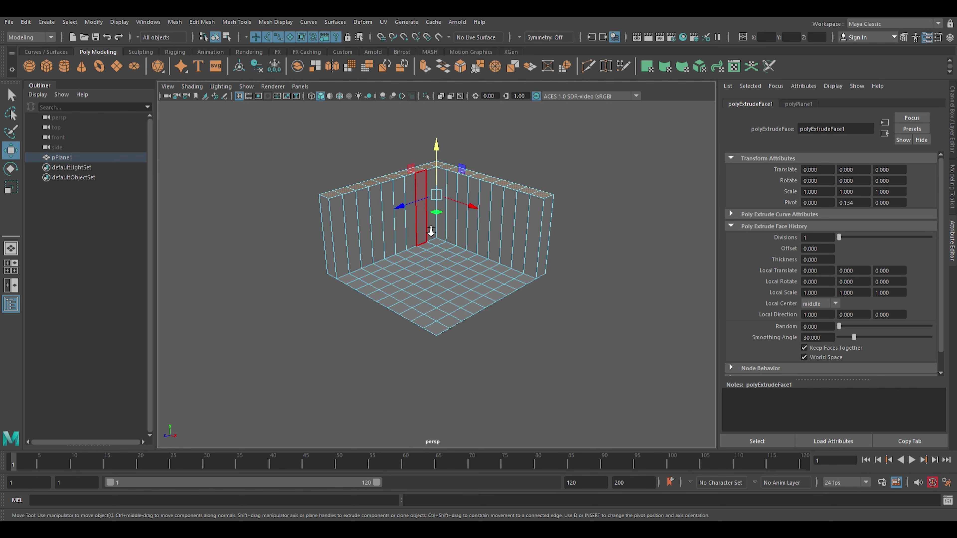
scroll(430, 230, up, 2)
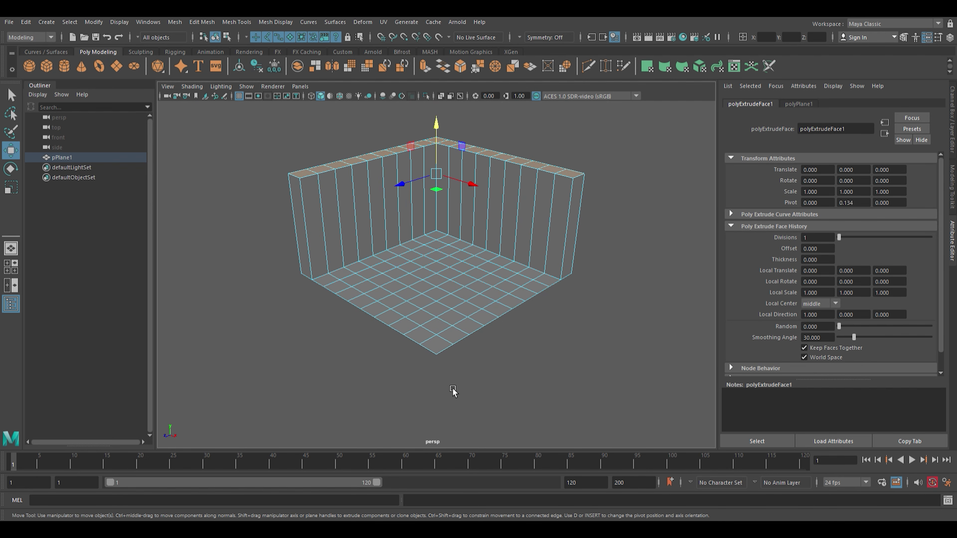
scroll(452, 391, up, 3)
click(290, 277)
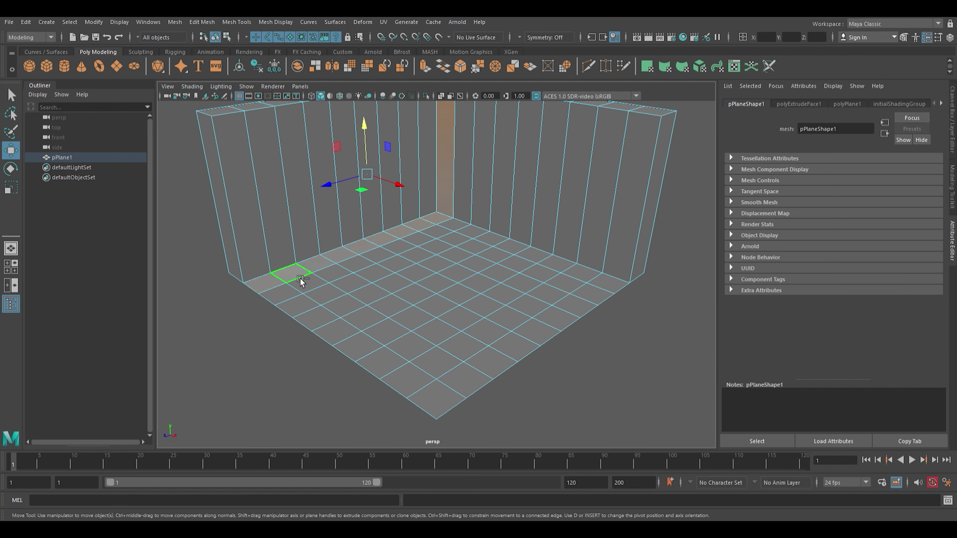
- Undo the stray selections and pick the floor faces along the back strip
key(ctrl+z)
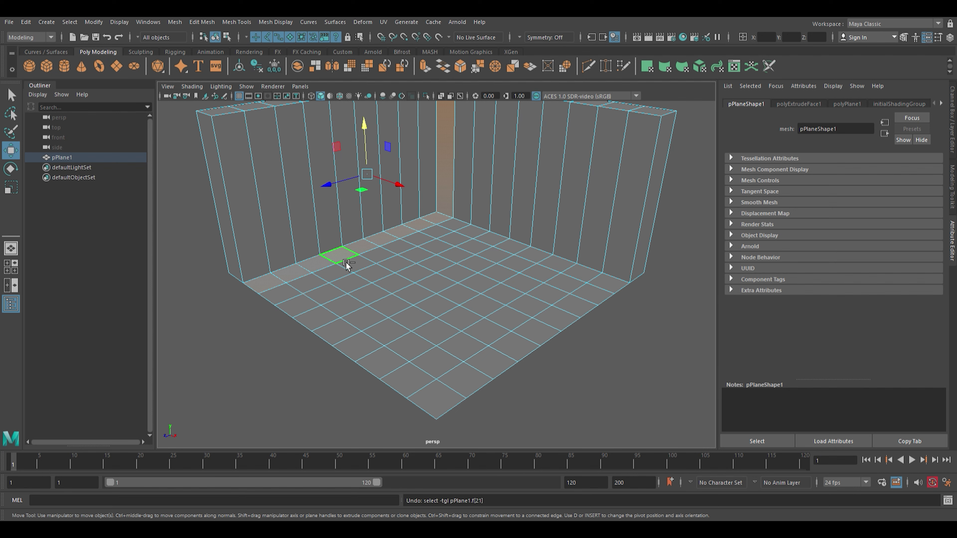
key(ctrl+z)
ctrl+shift+click(327, 269)
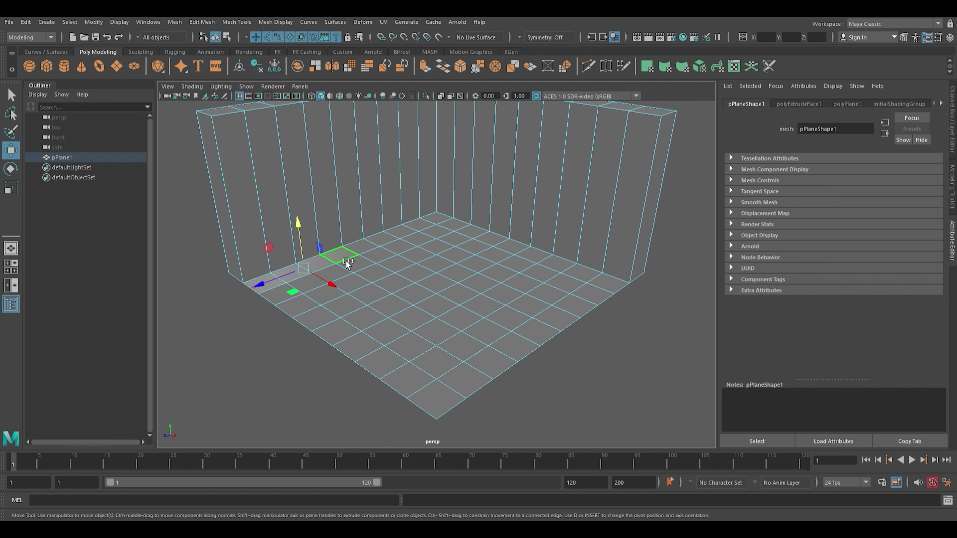
ctrl+shift+click(384, 247)
ctrl+shift+click(424, 228)
ctrl+shift+click(443, 225)
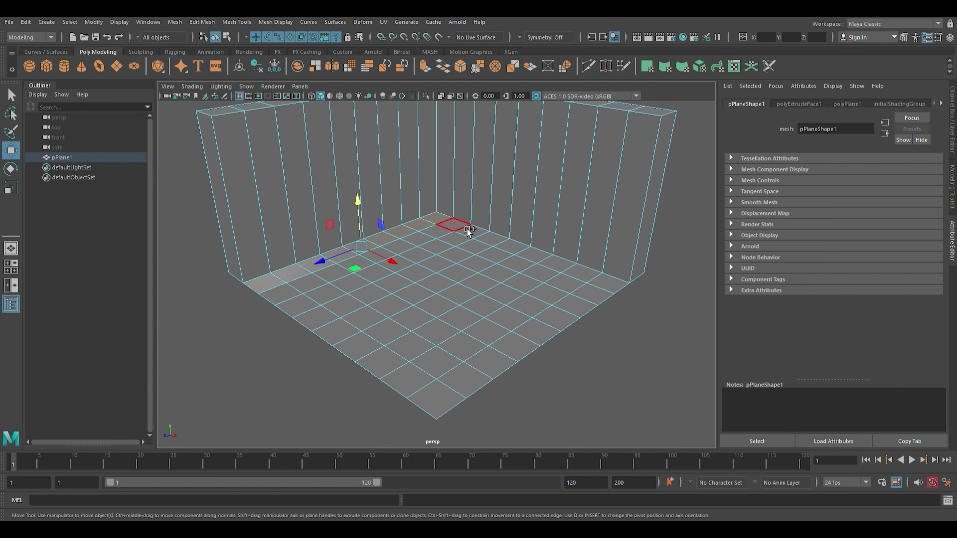
ctrl+shift+click(462, 228)
ctrl+shift+click(497, 242)
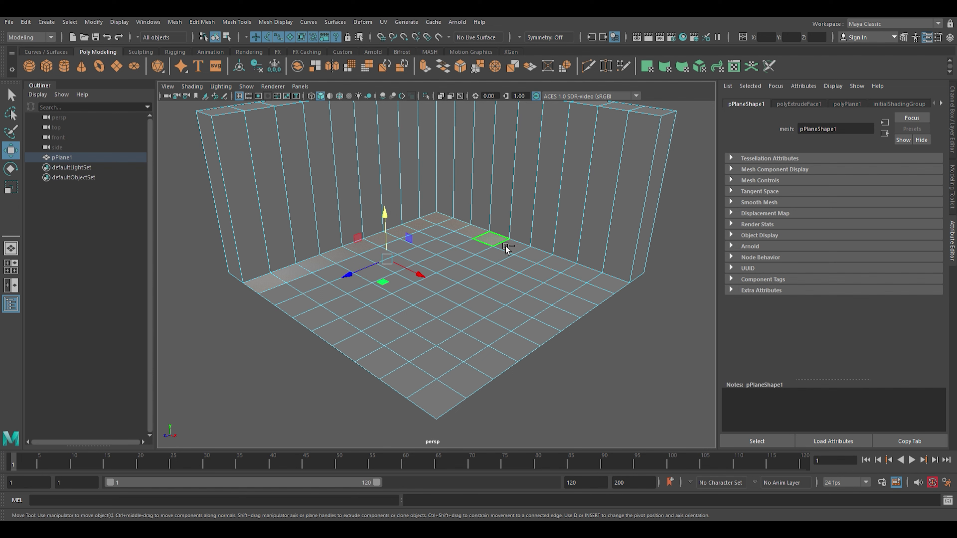
- Add the right-strip floor faces and the front corner face to the selection
ctrl+shift+click(543, 261)
ctrl+shift+click(585, 278)
ctrl+shift+click(611, 290)
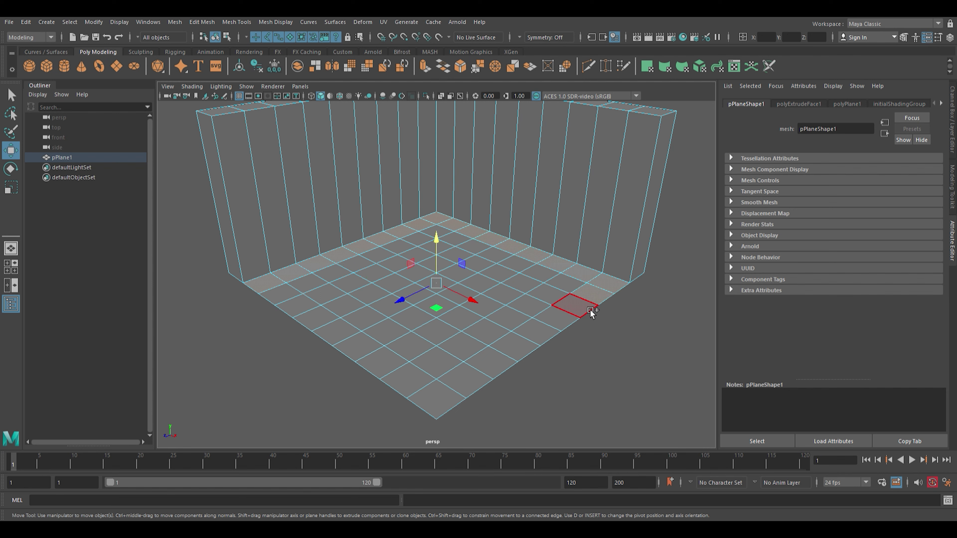
ctrl+shift+click(590, 312)
ctrl+shift+click(566, 327)
ctrl+shift+click(541, 345)
ctrl+shift+click(516, 362)
ctrl+shift+click(492, 379)
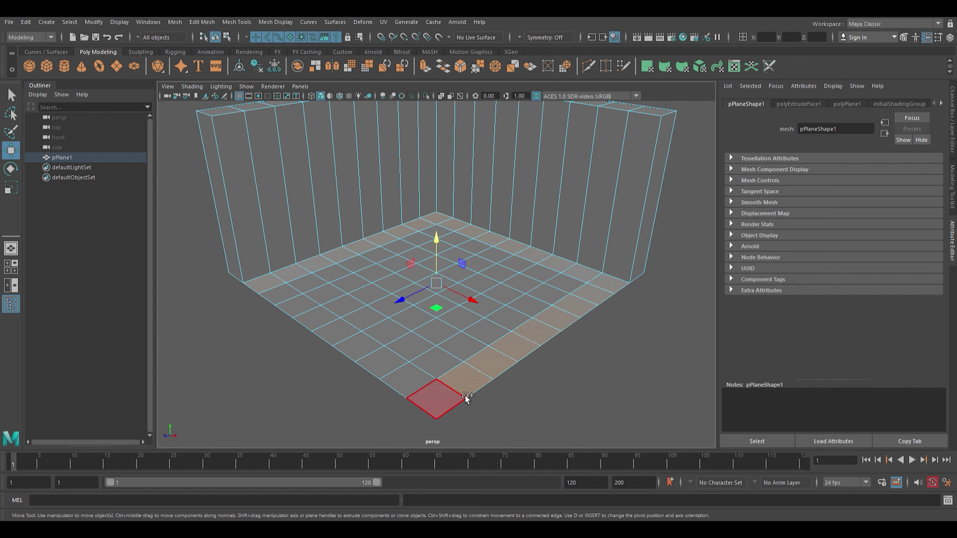
ctrl+shift+click(462, 398)
- Add the front-left strip and inner floor faces to complete the floor selection
ctrl+shift+click(354, 342)
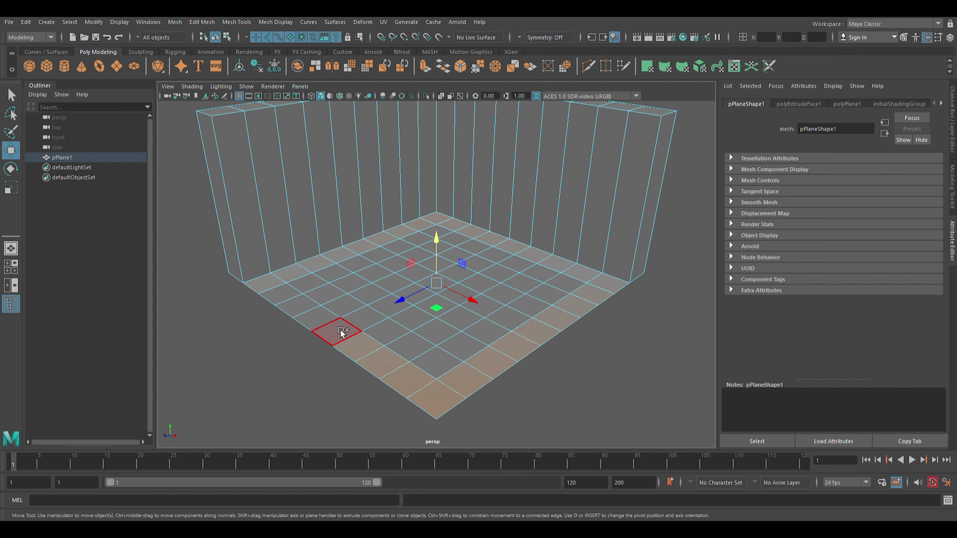
ctrl+shift+click(298, 300)
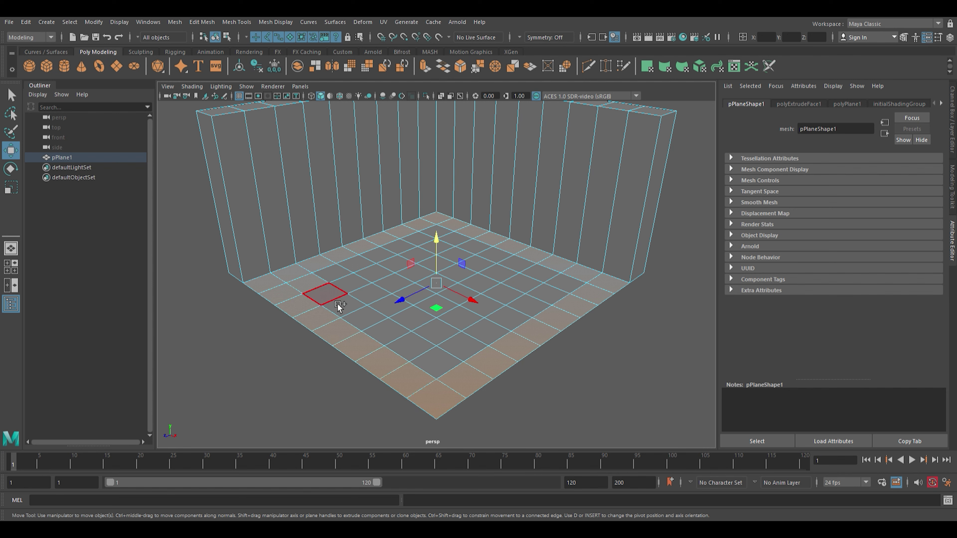
ctrl+shift+click(362, 316)
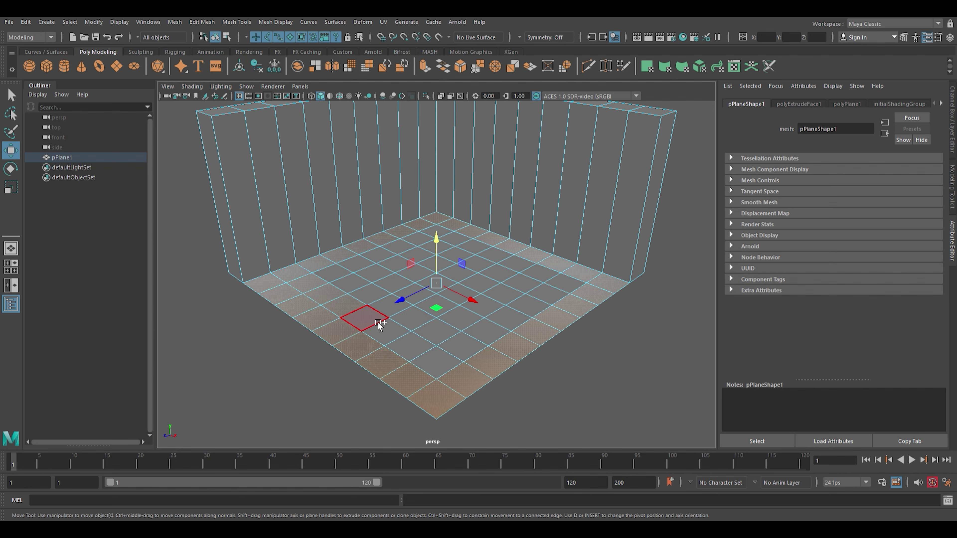
ctrl+shift+click(388, 332)
ctrl+shift+click(412, 348)
ctrl+shift+click(451, 368)
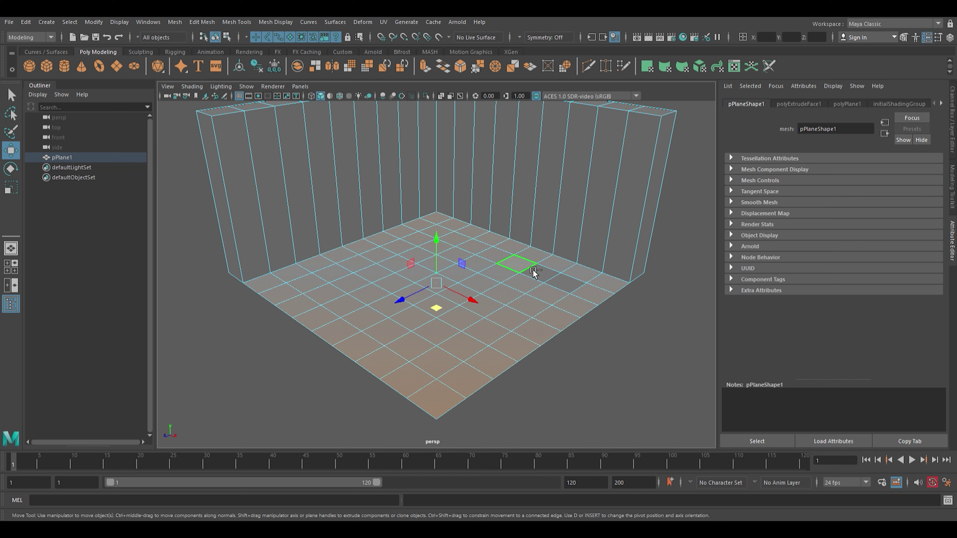
- Extrude the selected floor faces to thicken the floor, then deselect in object mode
shift+drag(438, 248, 451, 243)
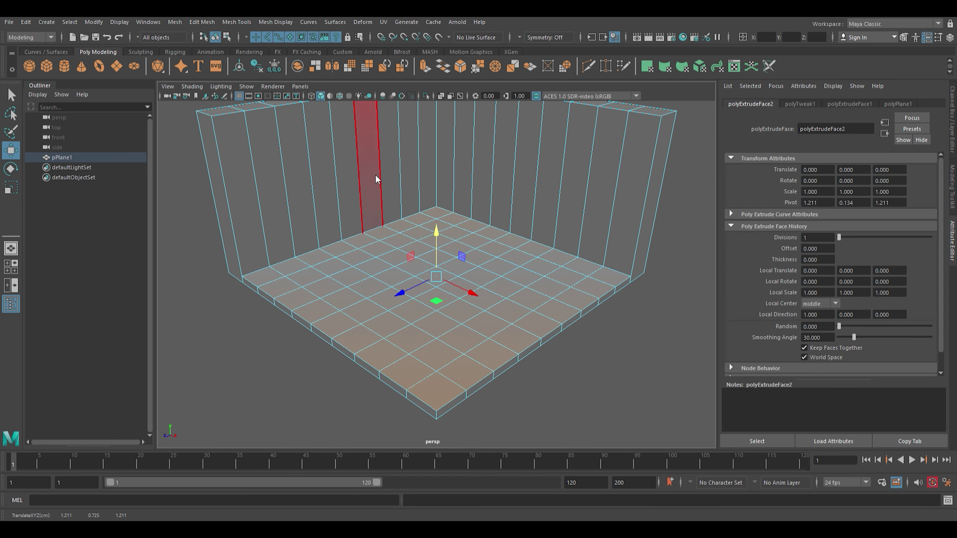
key(F8)
click(572, 384)
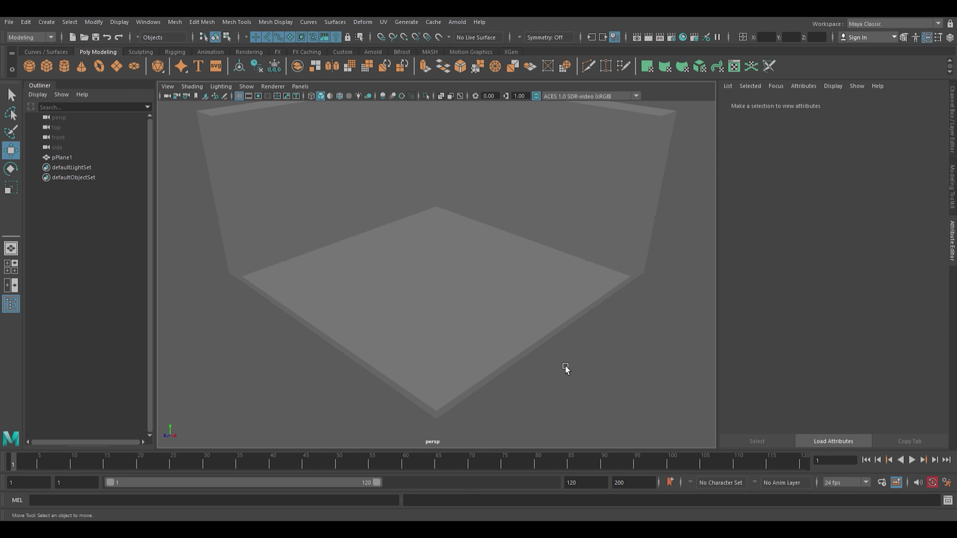
- Adjust the camera view of the room, undoing an accidental move of the mesh
key(bracketleft)
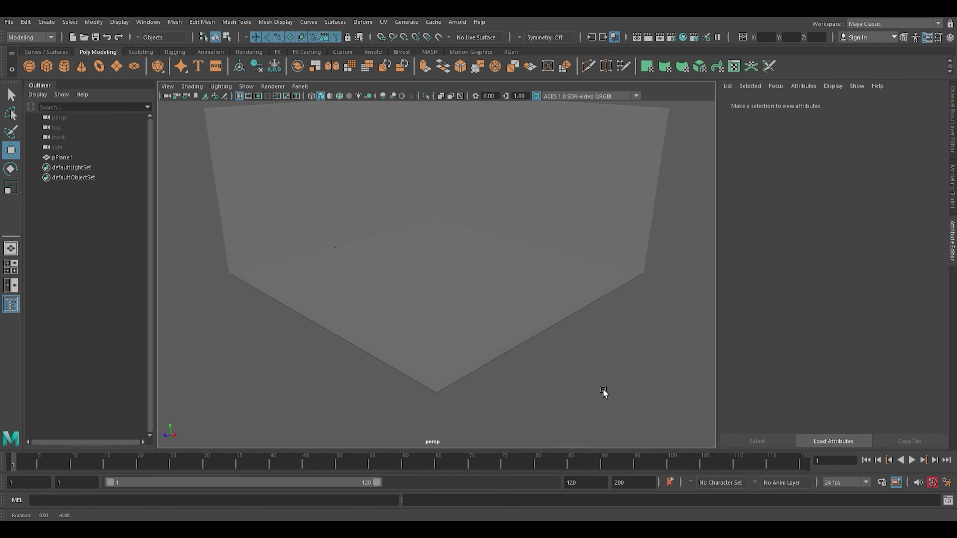
key(bracketleft)
key(bracketleft)
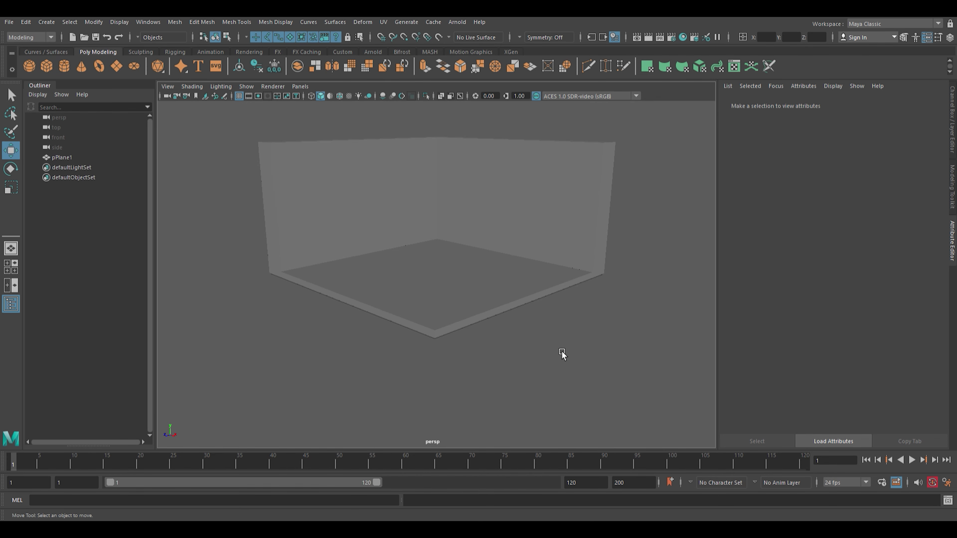
click(504, 294)
middle_drag(565, 330, 553, 378)
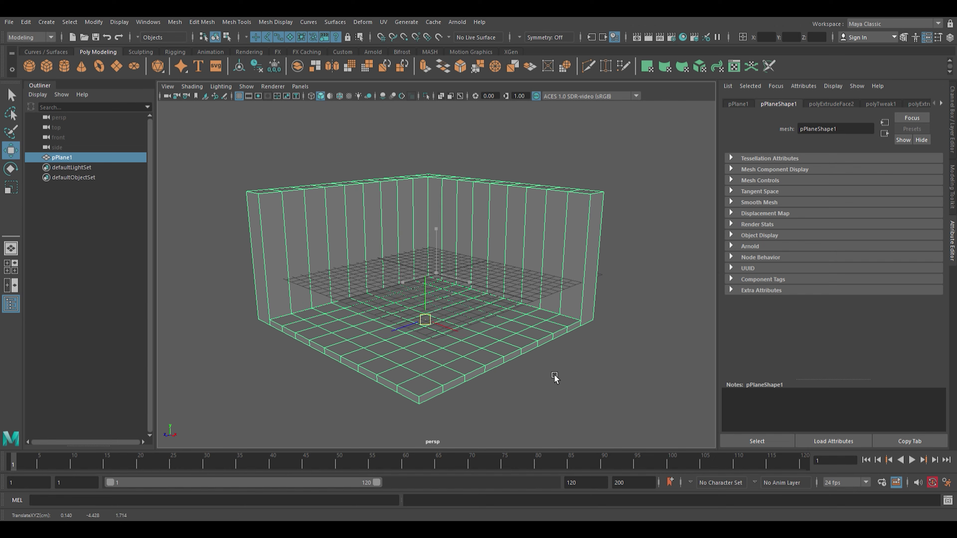
key(ctrl+z)
key(bracketleft)
key(bracketleft)
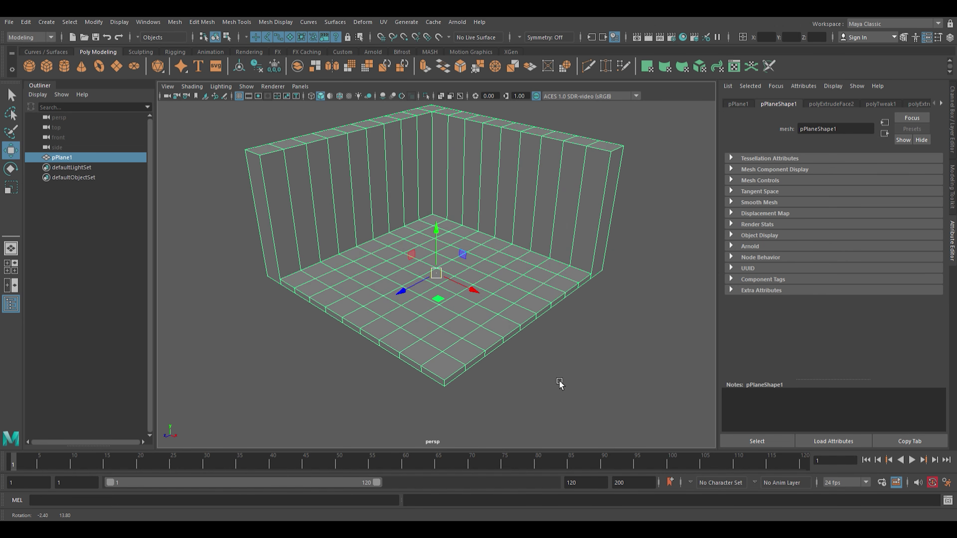
key(bracketleft)
click(553, 379)
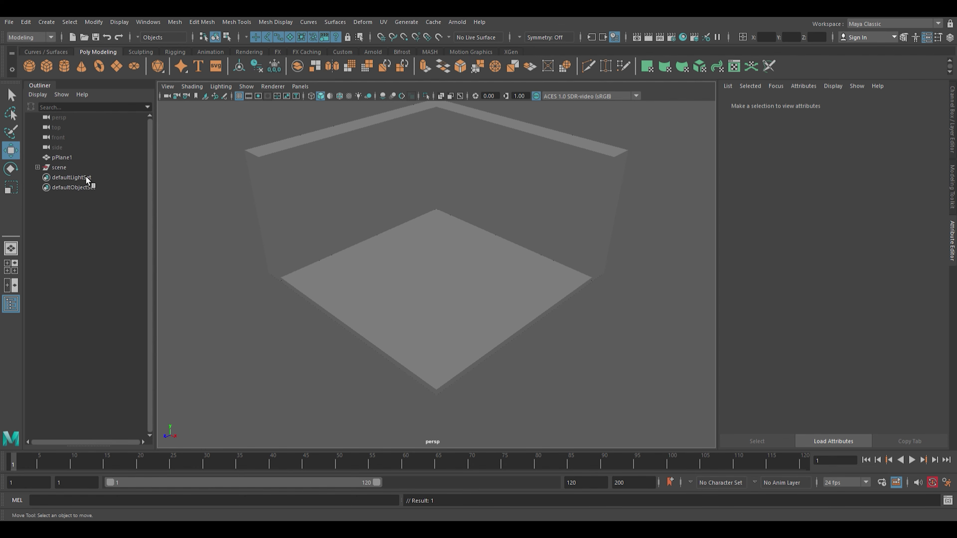
- Select the imported chair's scene group and scale it down to about 0.044
scroll(523, 284, down, 5)
scroll(523, 284, down, 5)
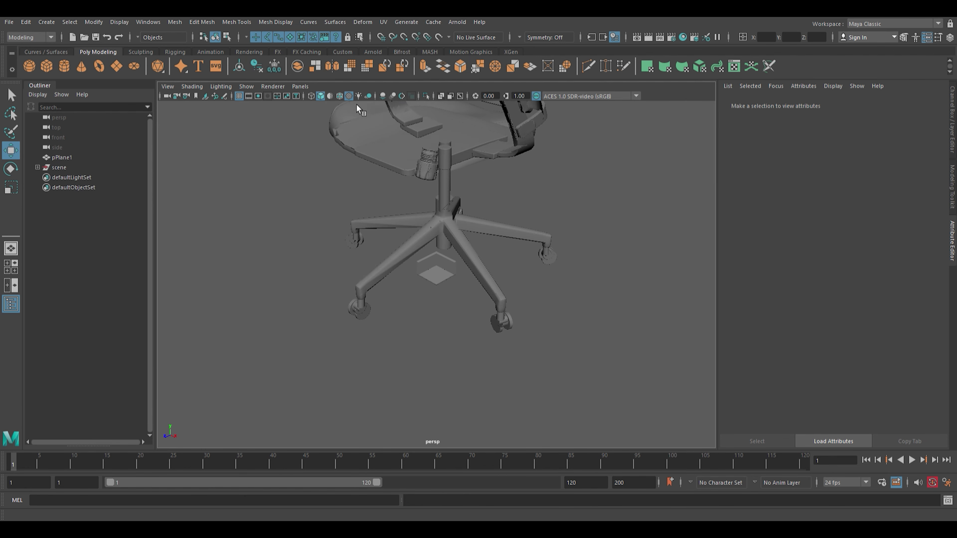
scroll(424, 208, down, 3)
click(439, 190)
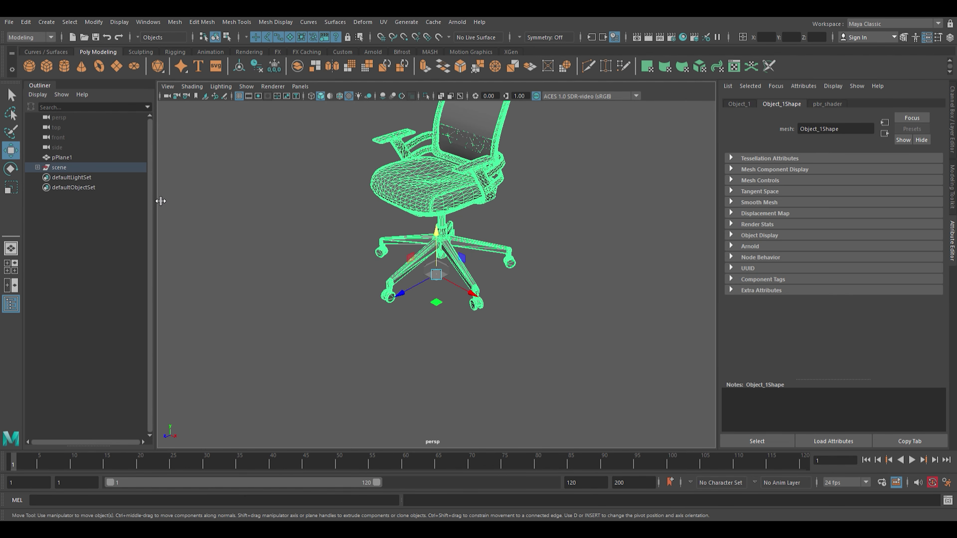
click(66, 170)
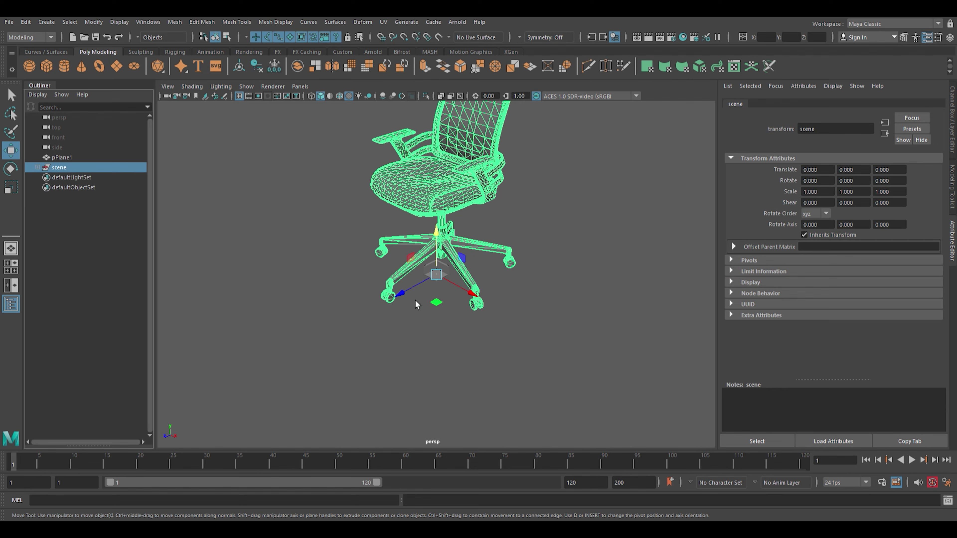
drag(406, 295, 321, 329)
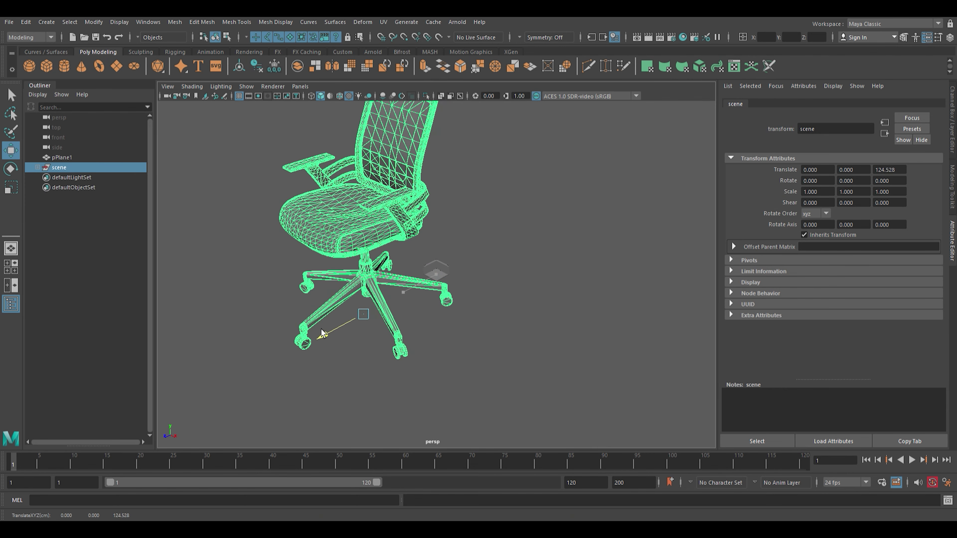
key(ctrl+z)
key(r)
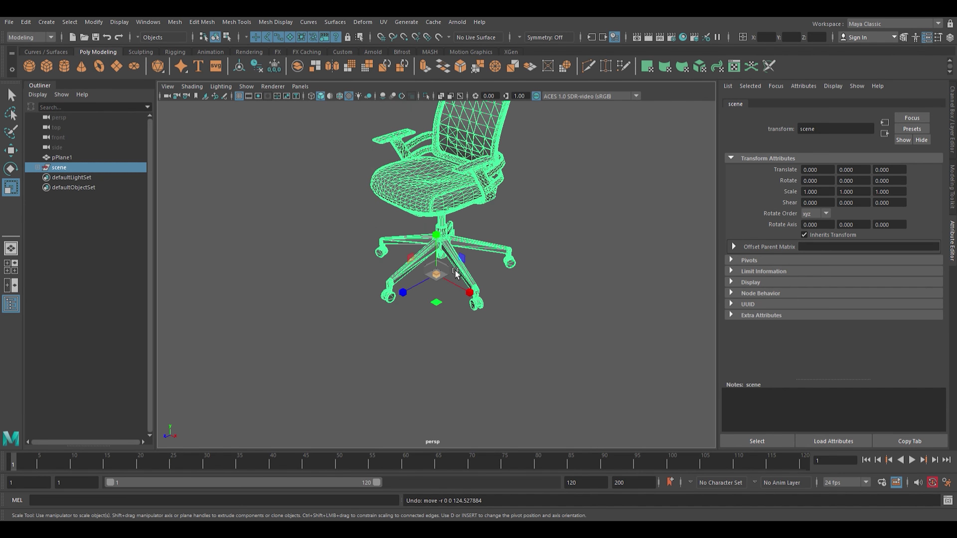
drag(437, 274, 283, 489)
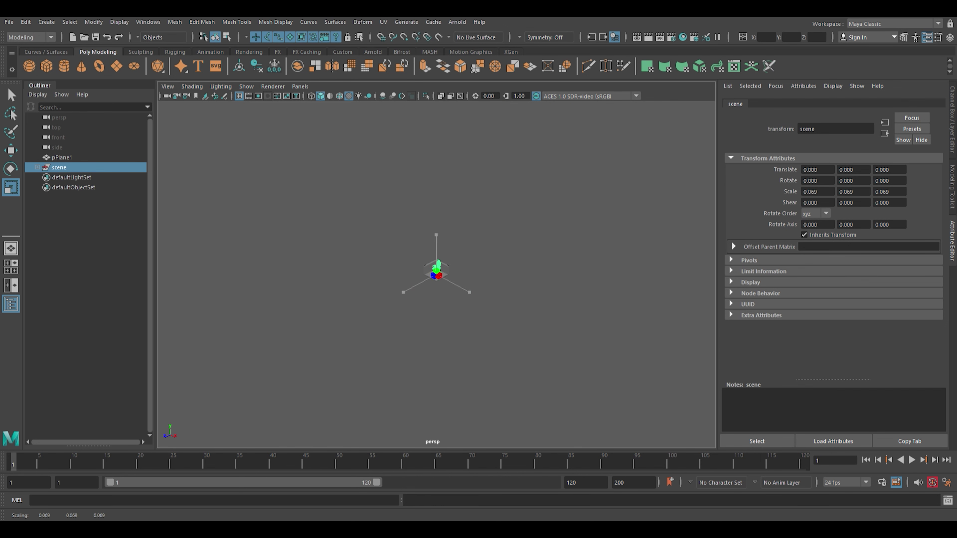
- Slide the chair along the floor toward the room centre
scroll(410, 297, up, 5)
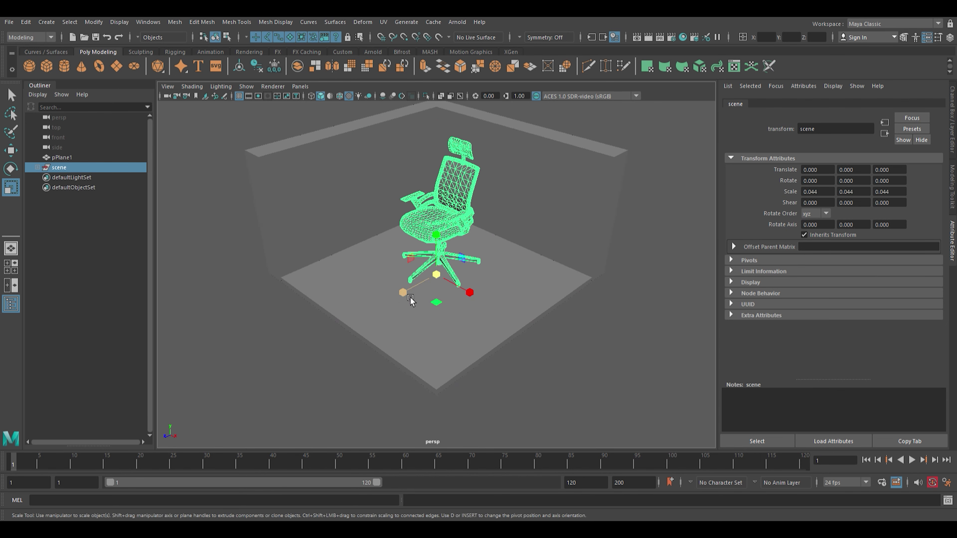
scroll(448, 341, up, 5)
key(w)
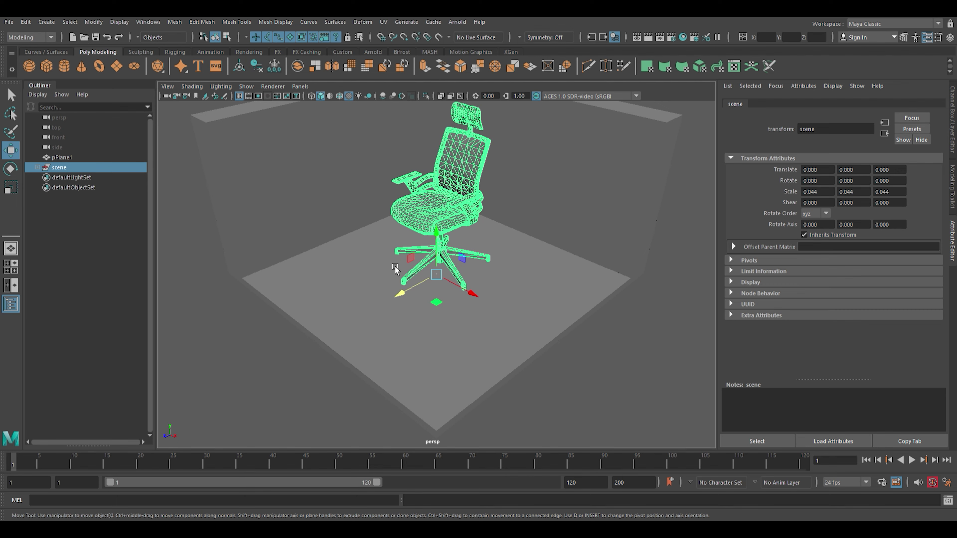
alt+drag(471, 320, 587, 344)
scroll(587, 341, down, 2)
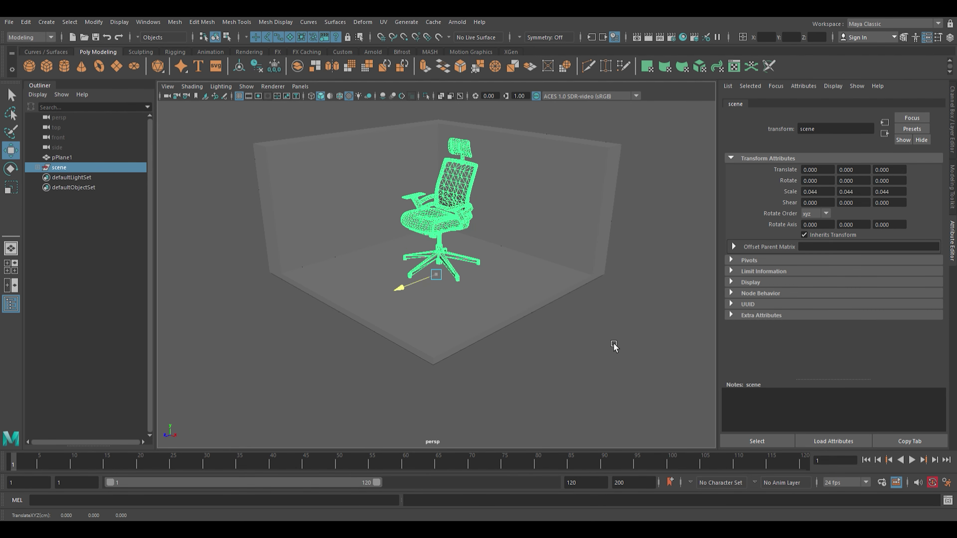
mouse_move(588, 341)
middle_down()
mouse_move(607, 337)
mouse_move(598, 352)
middle_up()
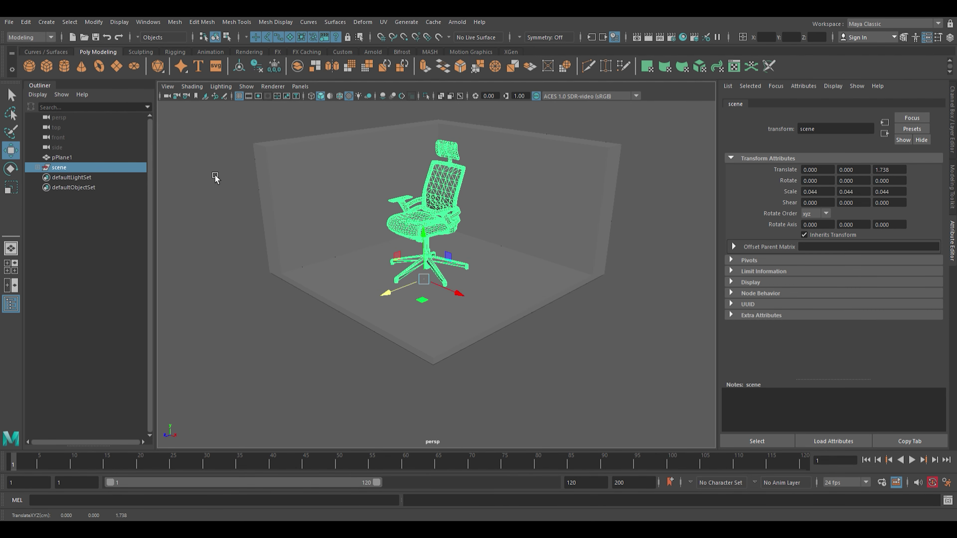
- Rotate the chair about 73 degrees around its vertical axis, then deselect it
key(e)
drag(434, 296, 479, 300)
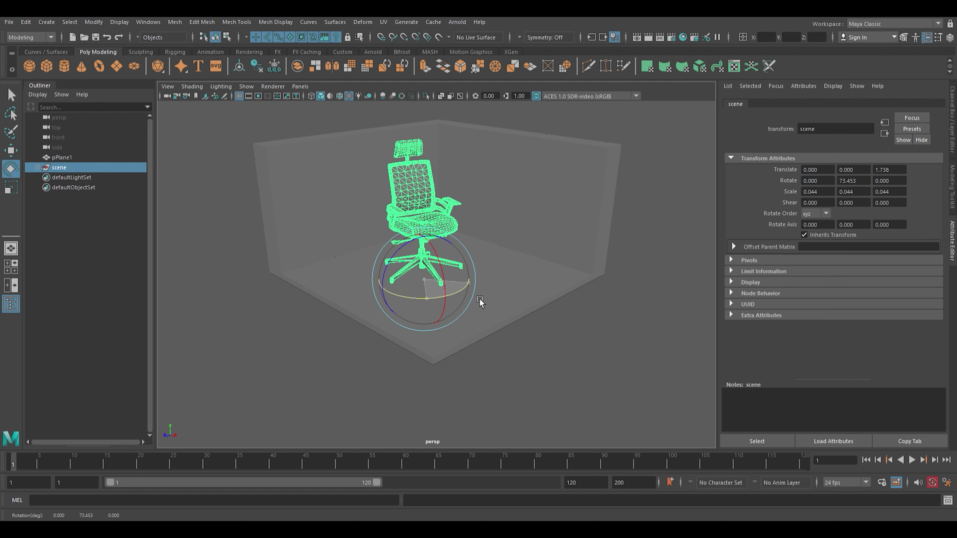
key(w)
scroll(478, 300, up, 3)
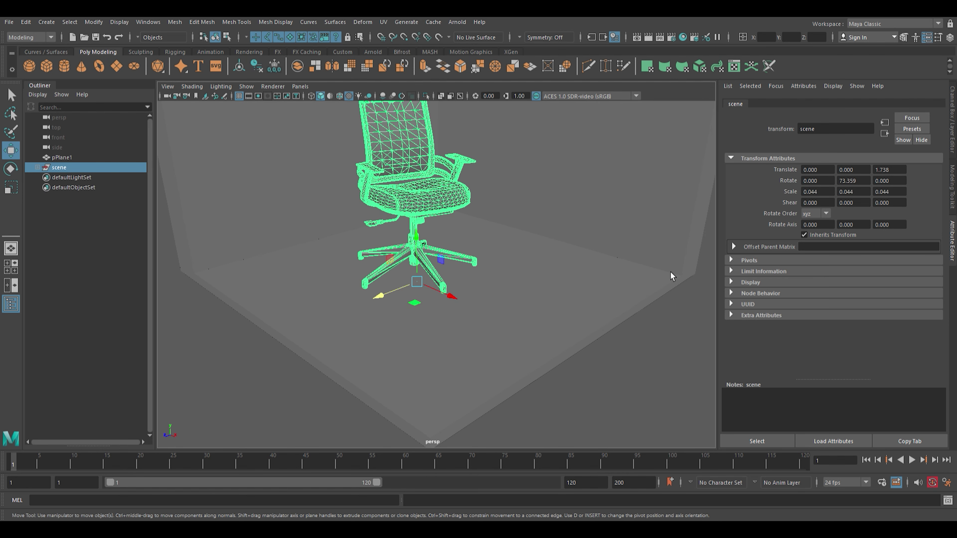
click(698, 352)
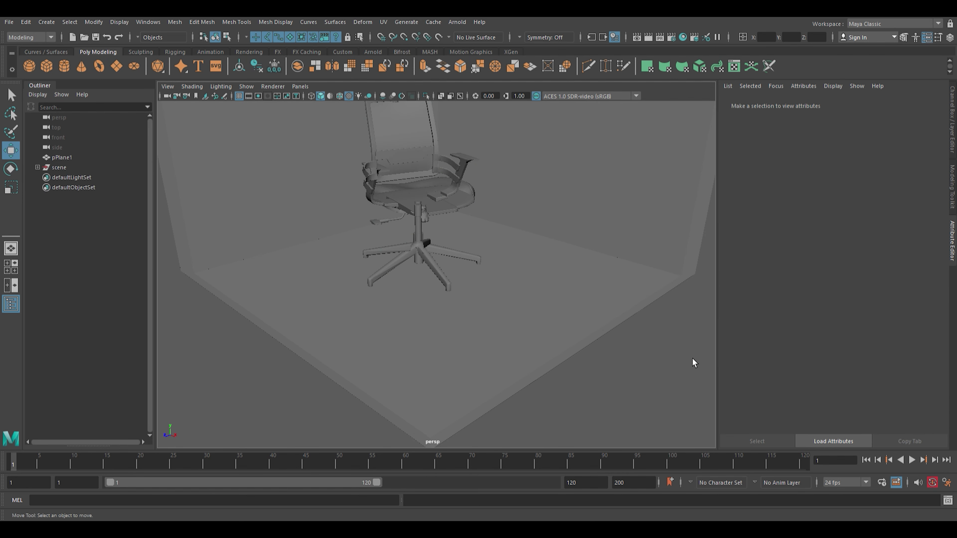
alt+right_drag(604, 250, 574, 304)
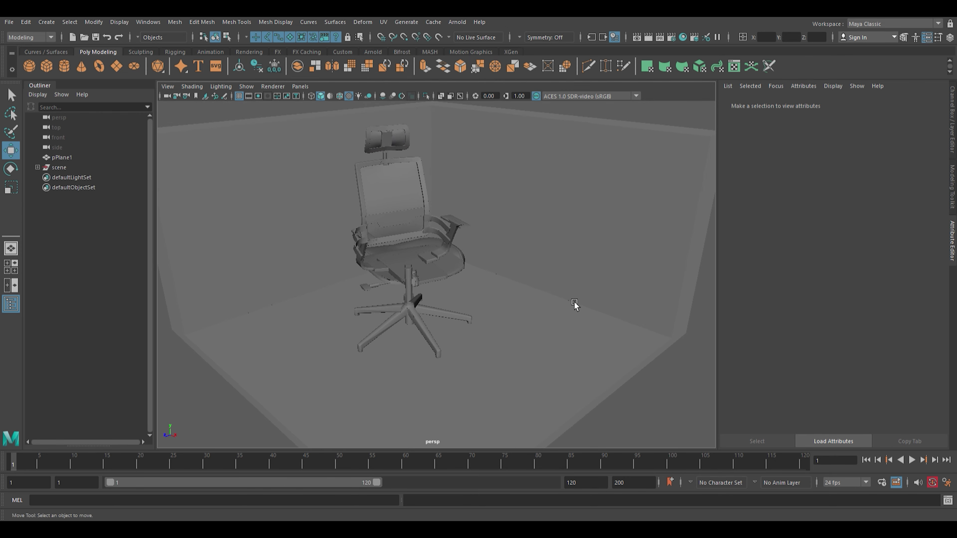
alt+drag(574, 302, 566, 299)
click(405, 260)
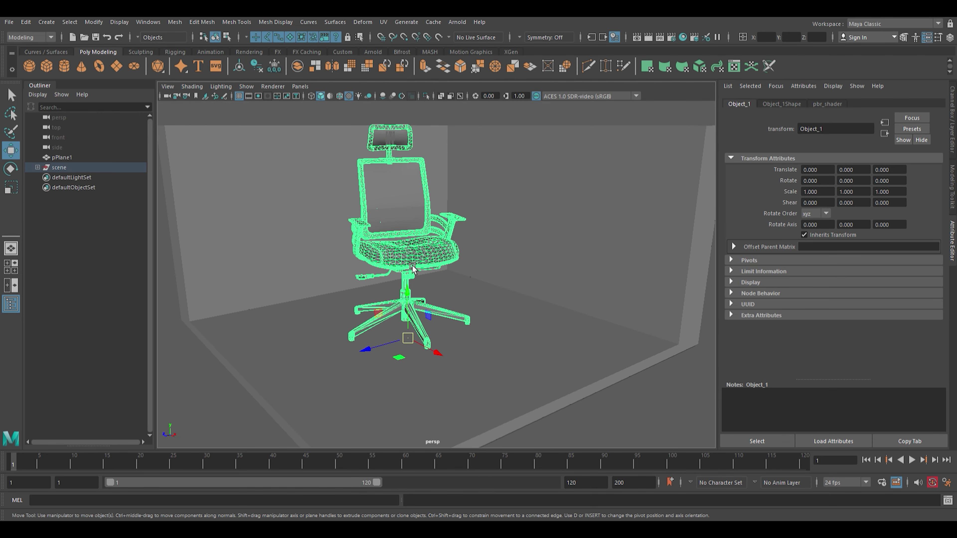
drag(393, 341, 283, 364)
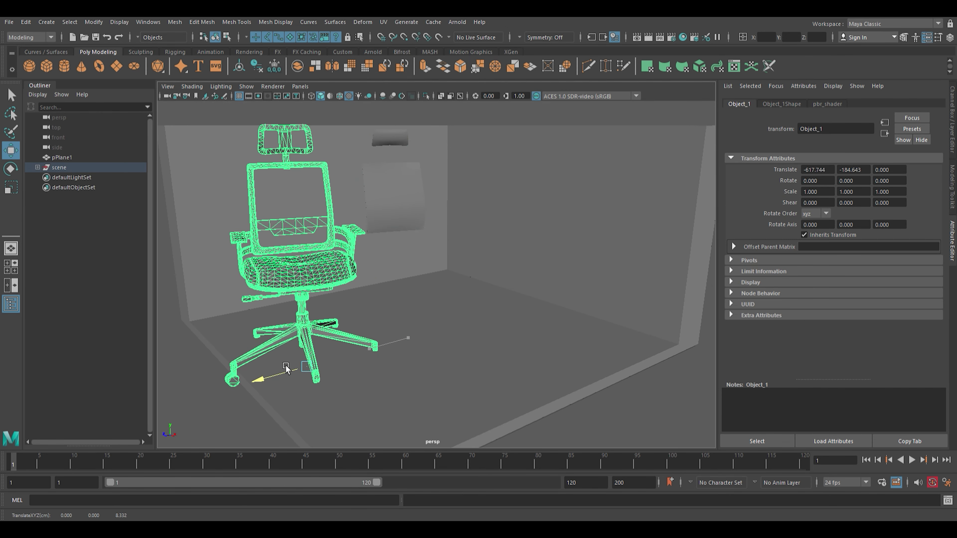
key(ctrl+z)
click(101, 169)
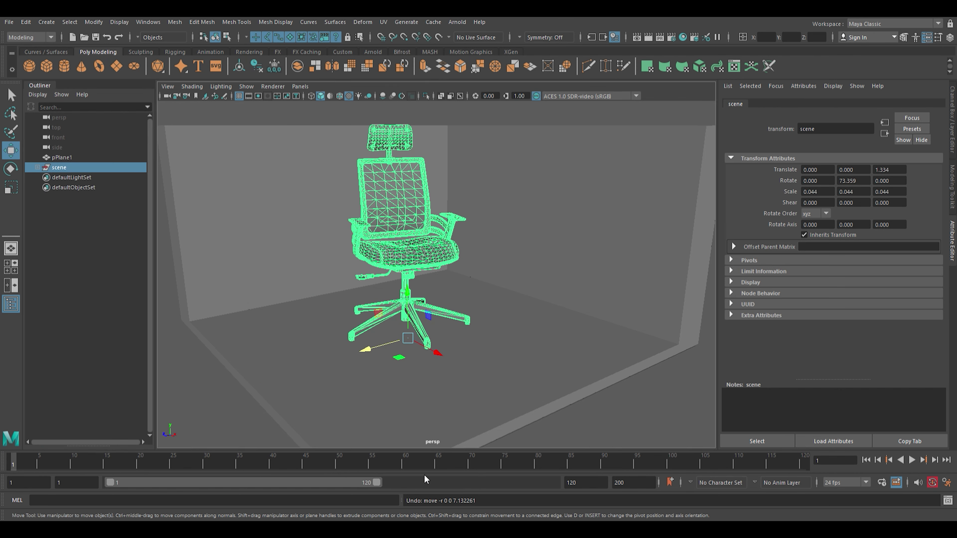
- Give the chair an aiStandardSurface textured with Back-Diffuse.png, and view in Un-tone-mapped (sRGB)
right_drag(351, 263, 432, 403)
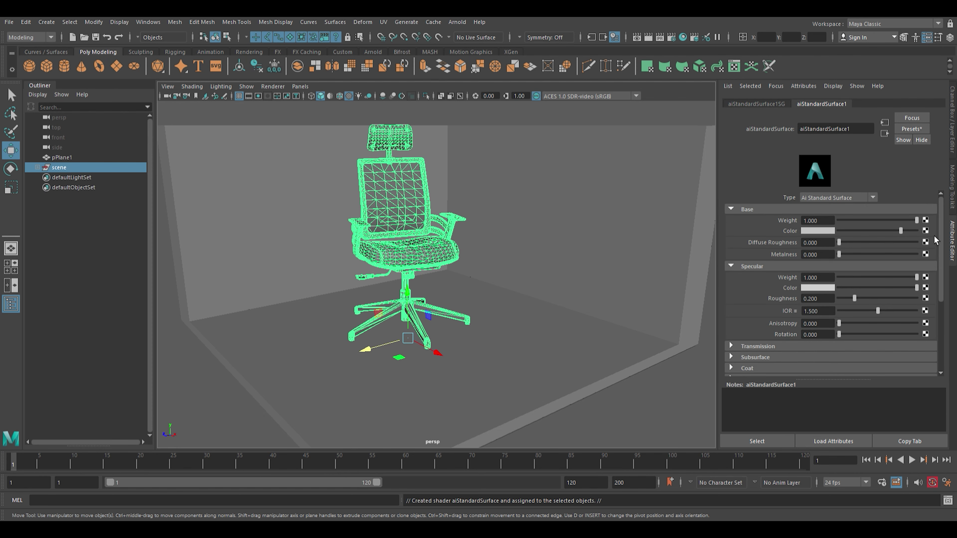
middle_drag(427, 278, 427, 279)
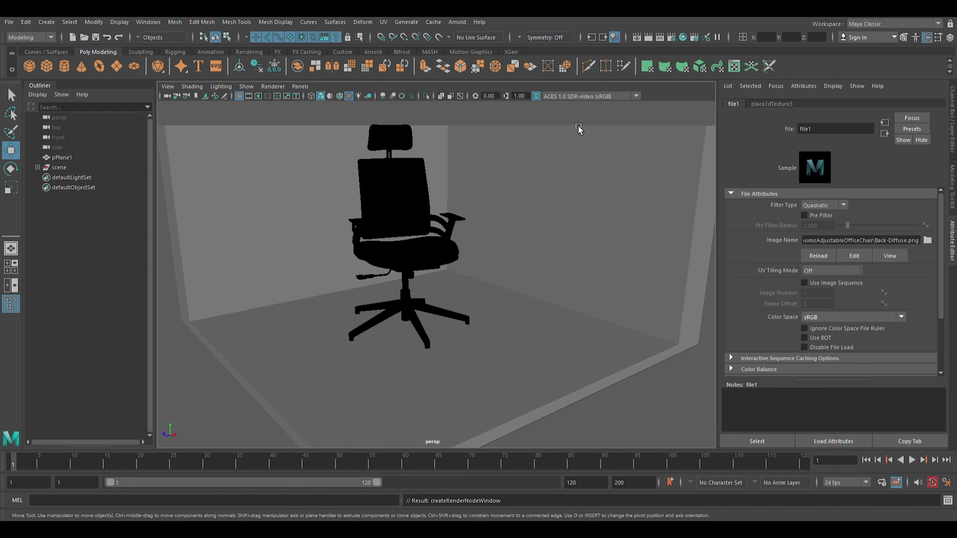
click(577, 97)
click(580, 102)
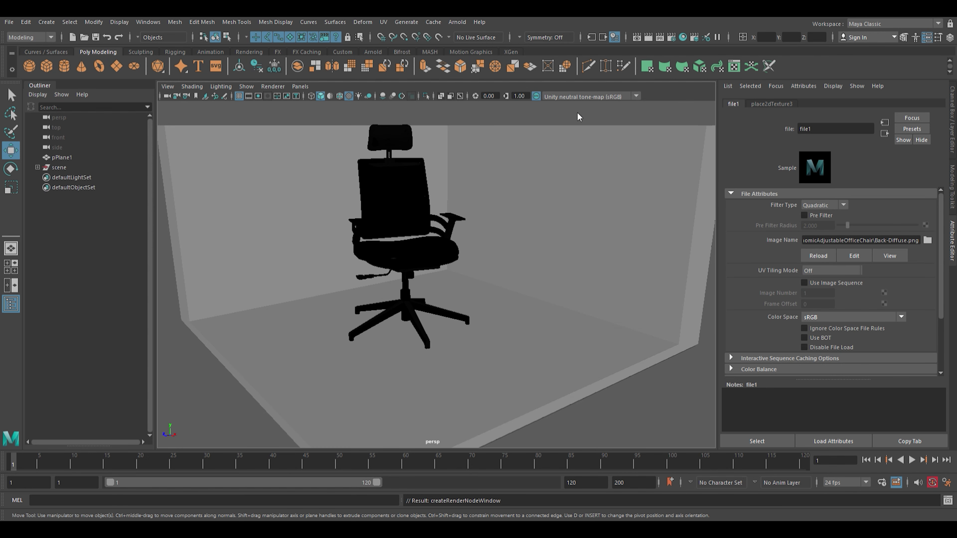
click(538, 180)
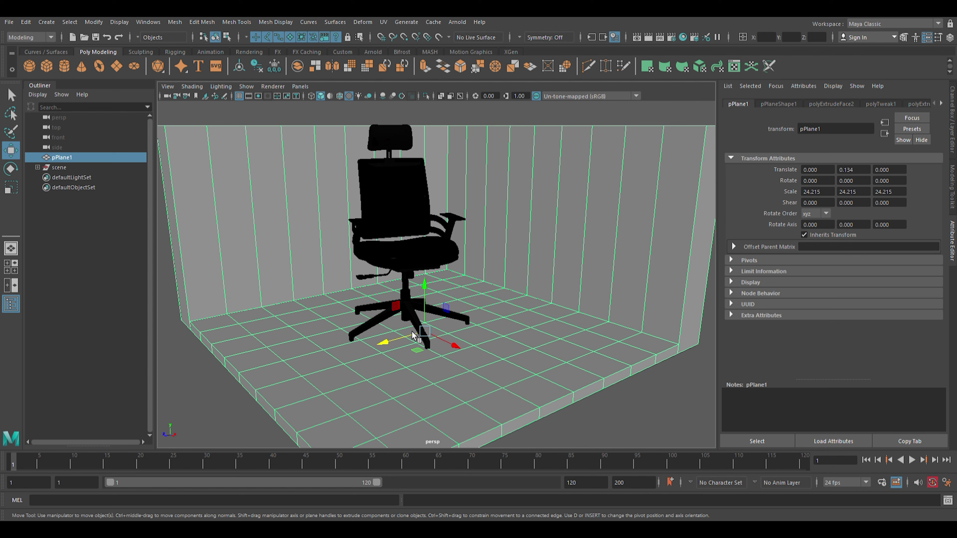
- Assign the room a new aiStandardSurface material with a blue Base Color
middle_drag(442, 406, 444, 403)
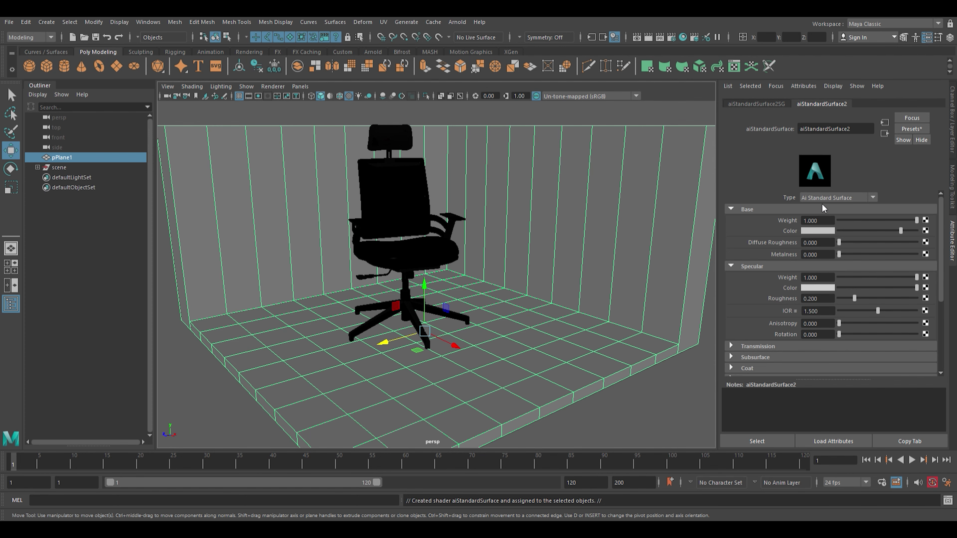
click(604, 118)
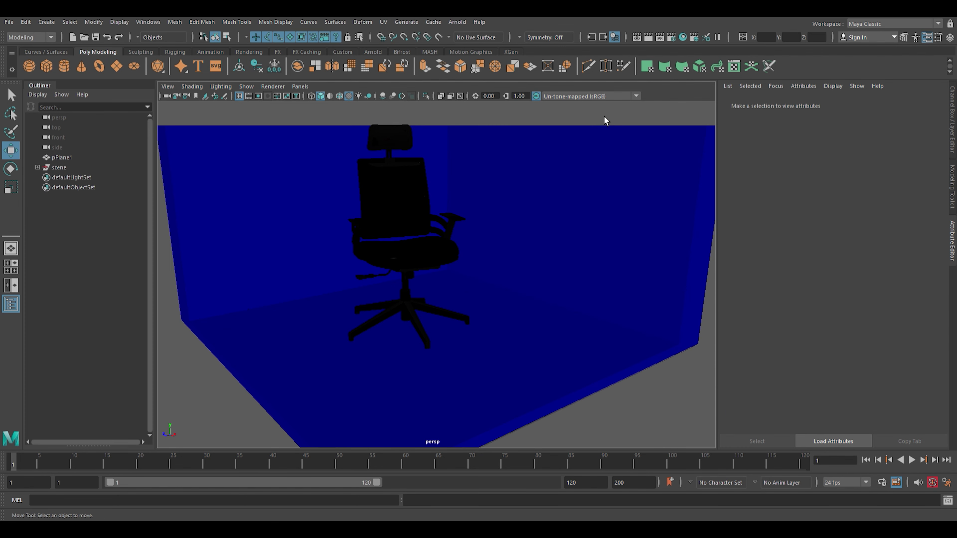
click(379, 53)
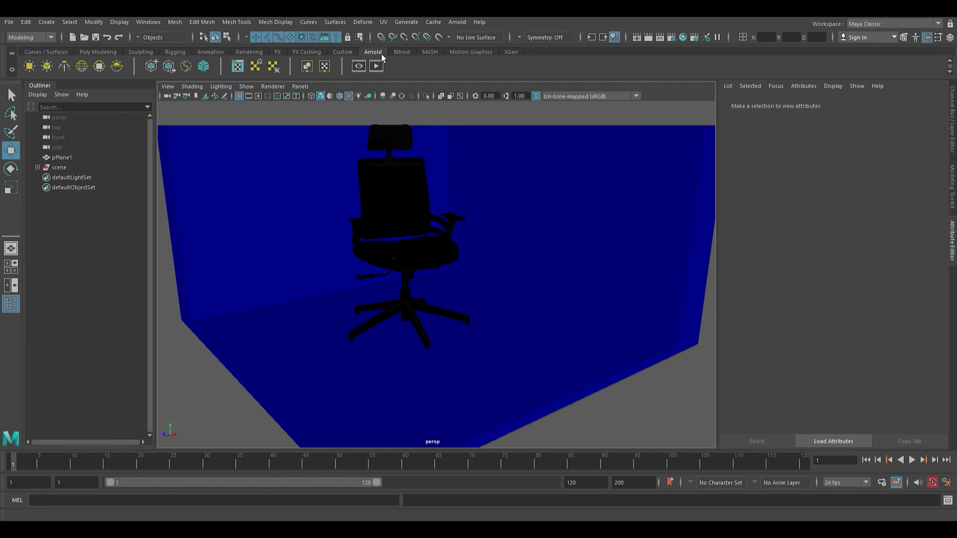
click(380, 70)
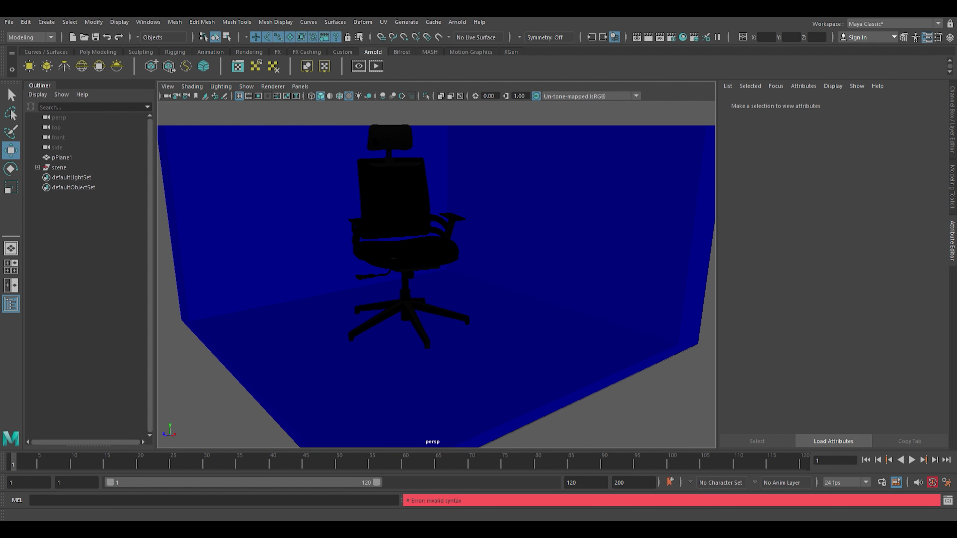
- Add aiSkyDomeLight1, scale the room to about 50.8 × 31.8 × 41.8, and save as Office Chair.mb
click(82, 66)
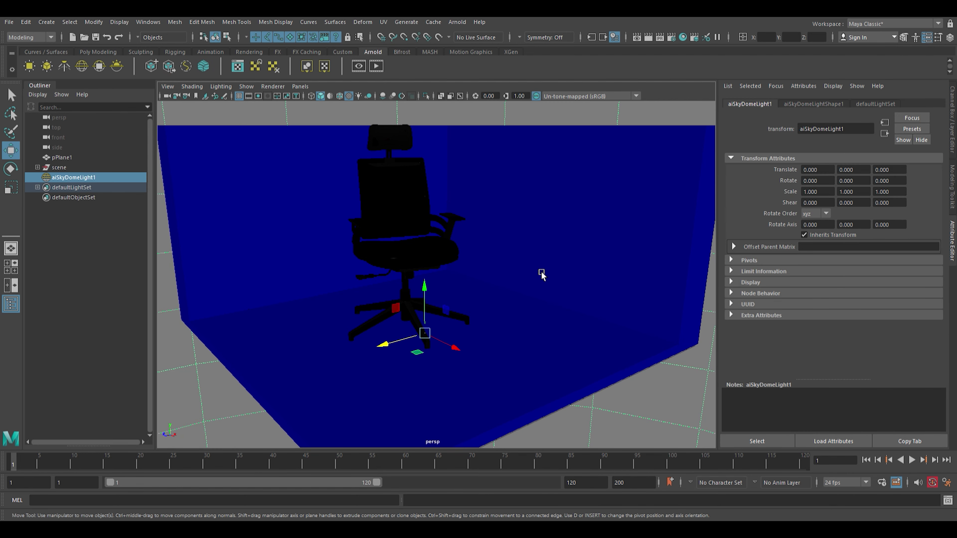
click(541, 275)
key(r)
drag(385, 341, 379, 355)
drag(455, 341, 504, 385)
drag(425, 290, 438, 283)
key(w)
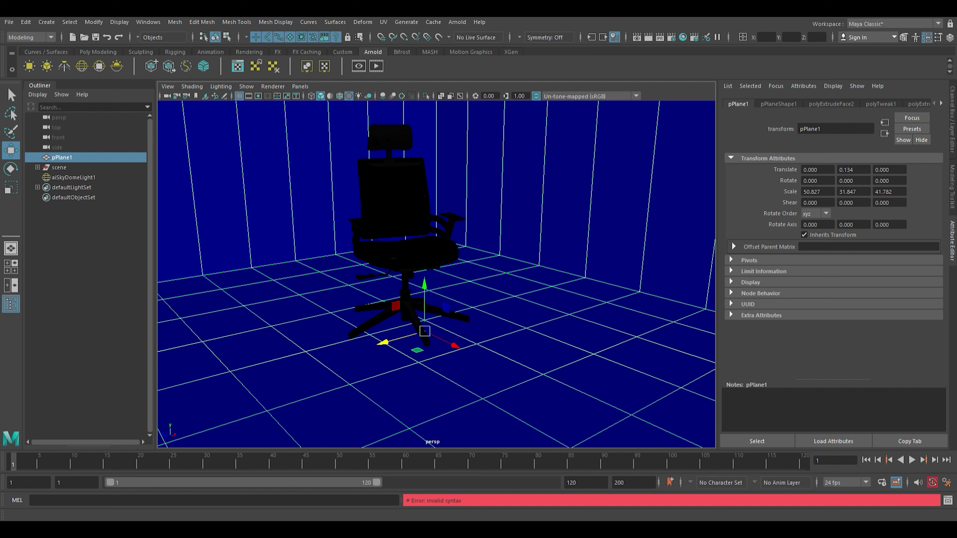
key(ctrl+s)
- Key the chair group's transform at the start, then turn it around Y at frame 5
click(87, 170)
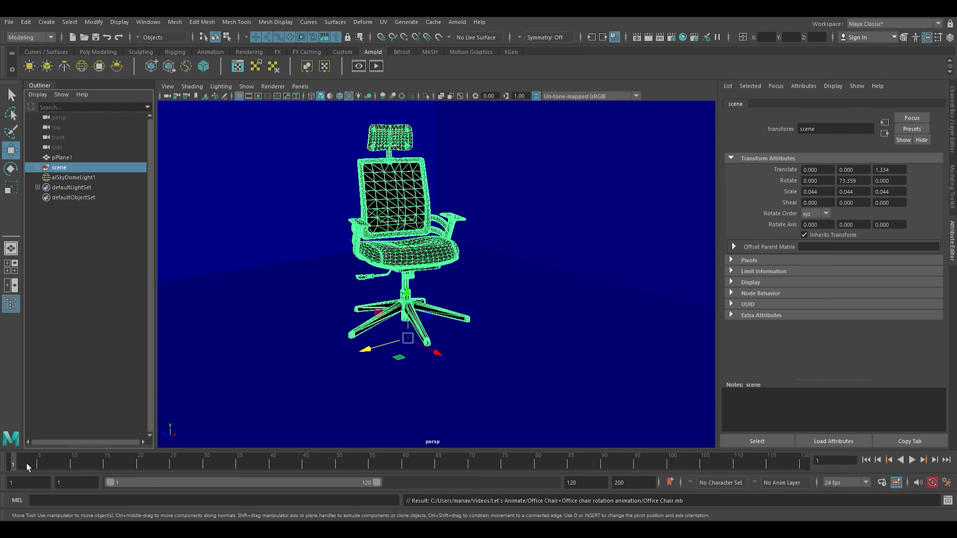
key(s)
drag(20, 467, 46, 472)
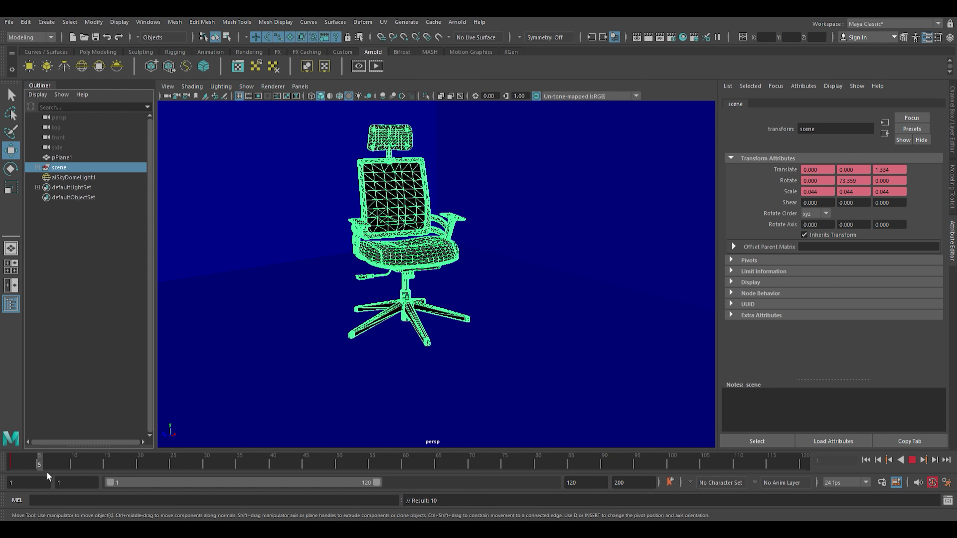
key(e)
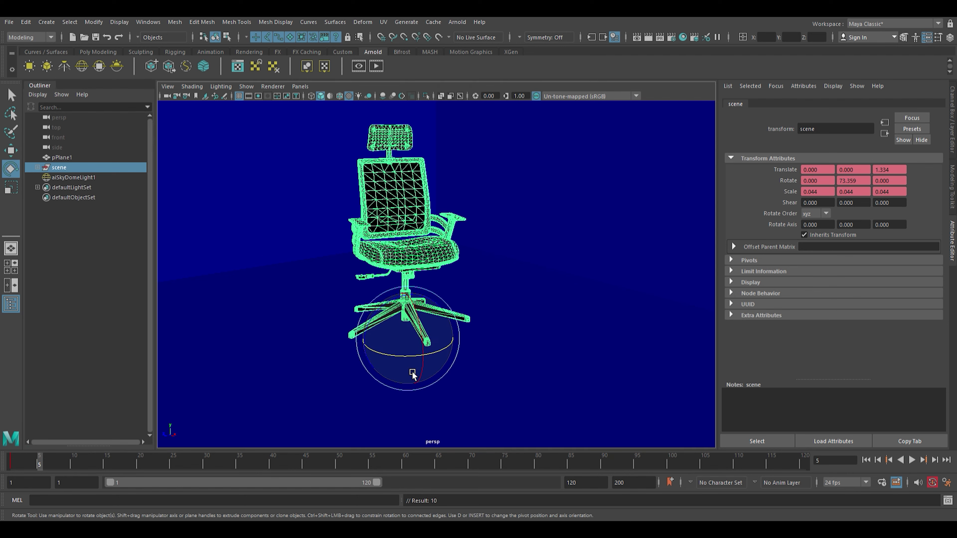
drag(415, 365, 368, 369)
- Spin the chair further around its vertical axis at frames 10 through 35
click(75, 465)
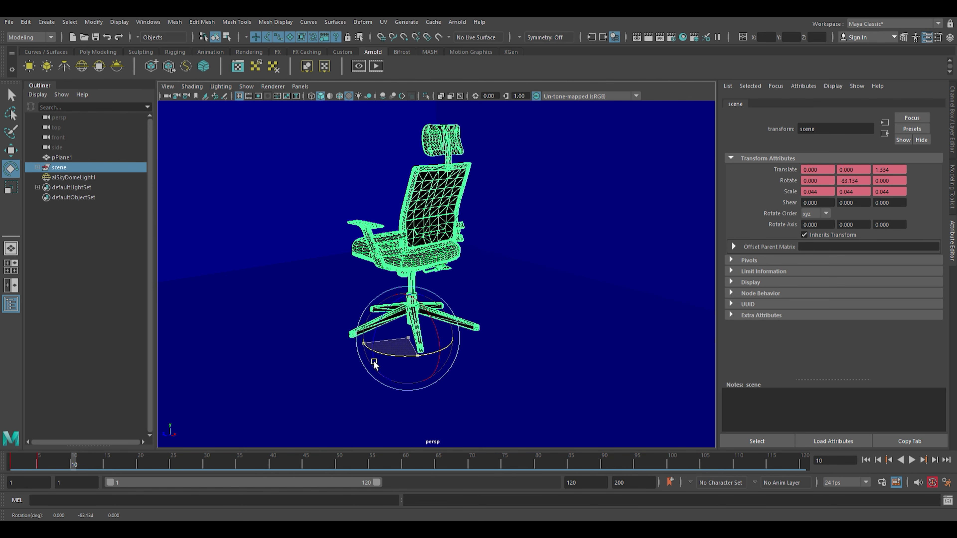
click(107, 465)
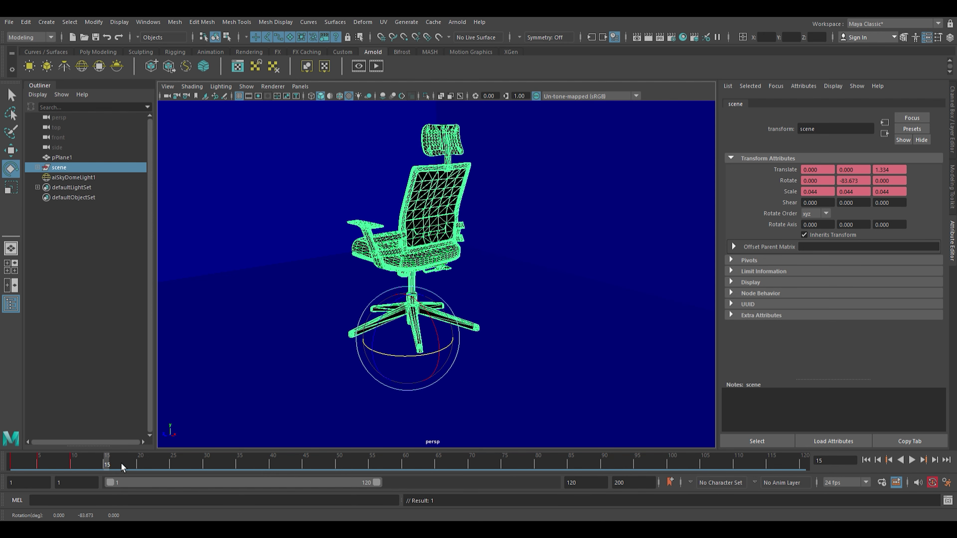
drag(429, 361, 371, 364)
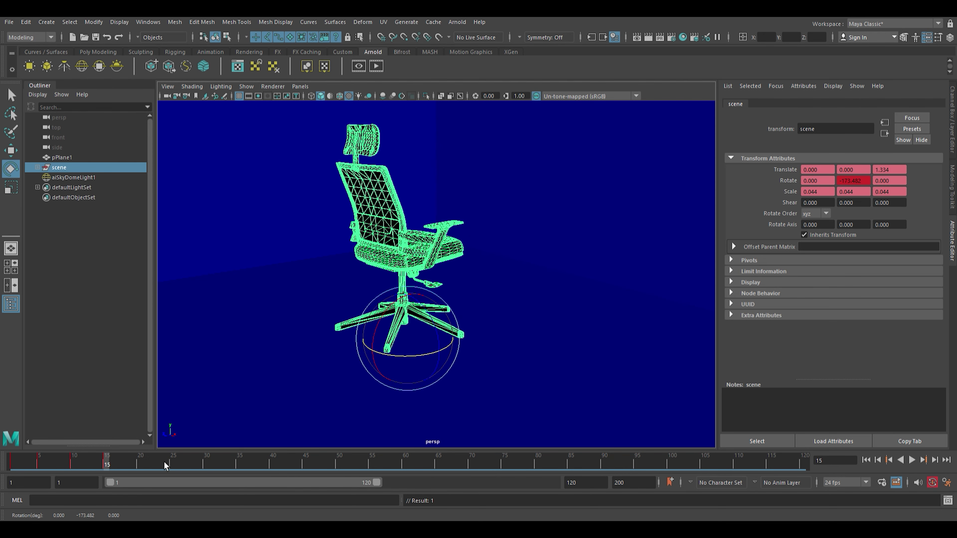
click(140, 465)
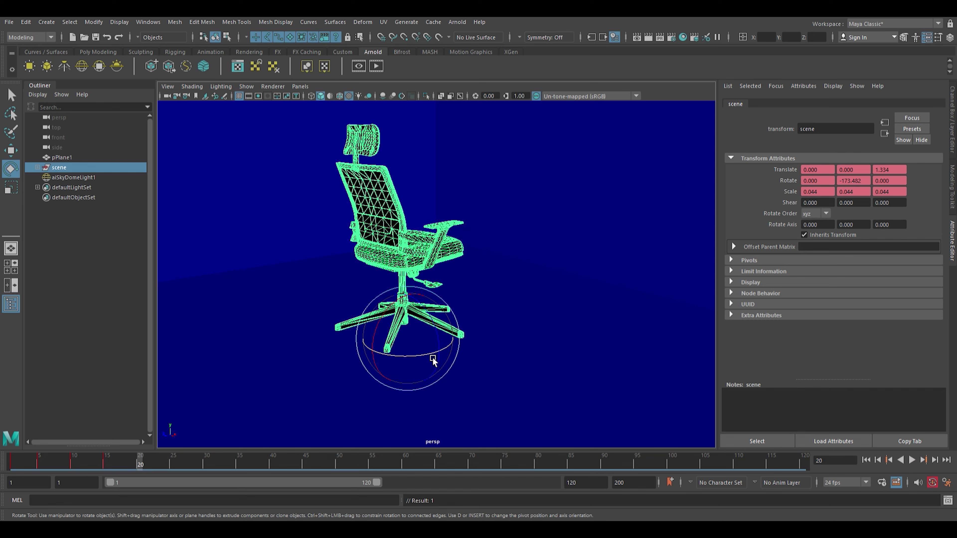
drag(431, 358, 369, 360)
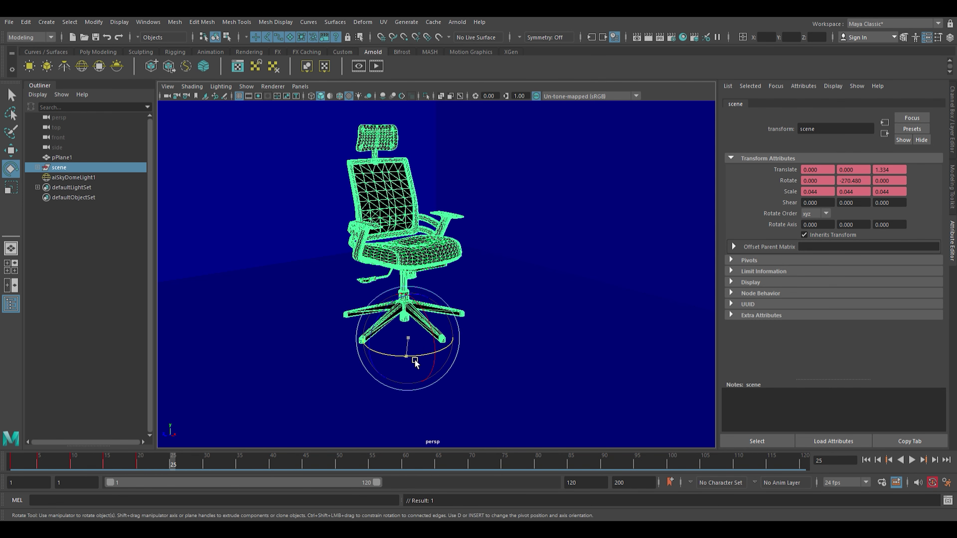
drag(415, 361, 364, 361)
drag(174, 469, 212, 467)
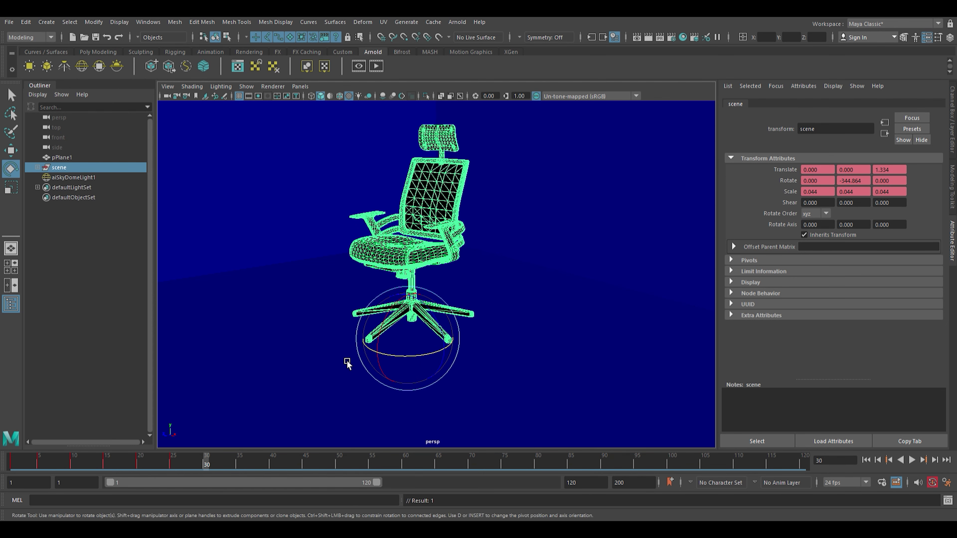
drag(411, 360, 366, 356)
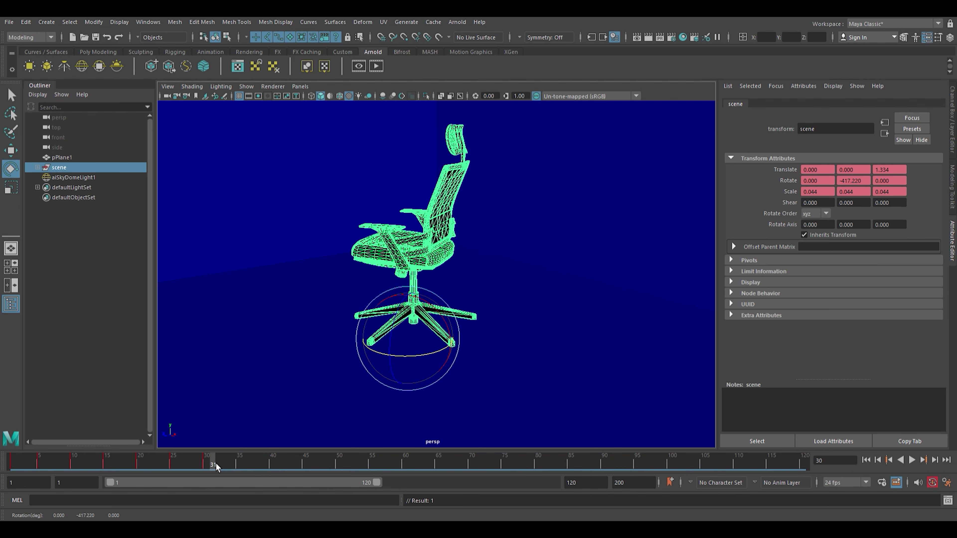
drag(216, 467, 239, 466)
drag(433, 359, 367, 363)
- Play back the spin, then rotate the chair further at frames 40 and 45
key(alt+v)
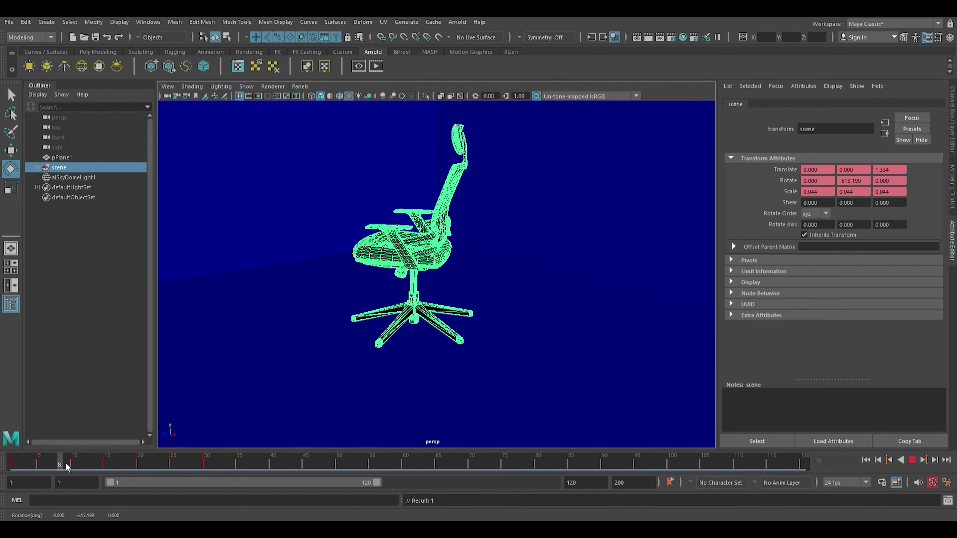
click(274, 465)
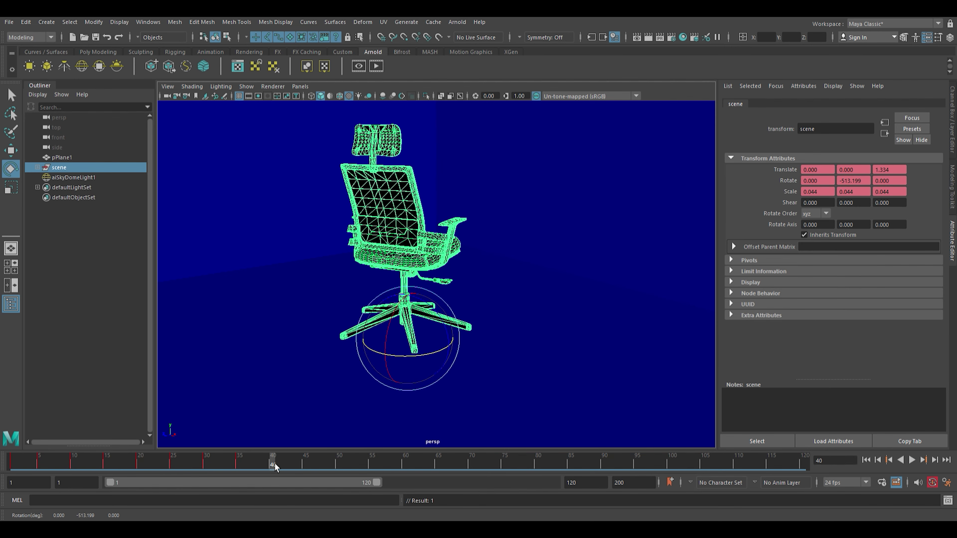
mouse_move(431, 355)
mouse_down()
mouse_move(420, 364)
mouse_move(337, 358)
mouse_up()
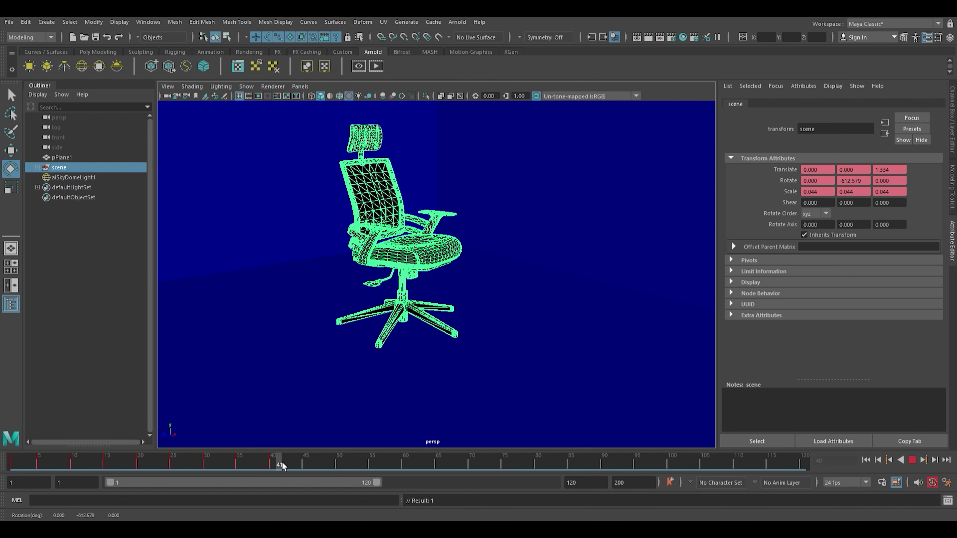
drag(274, 465, 306, 461)
drag(433, 356, 375, 360)
- Key the frame-45 rotation, play back, then spin and key the chair at frames 50 and 55
key(s)
key(alt+v)
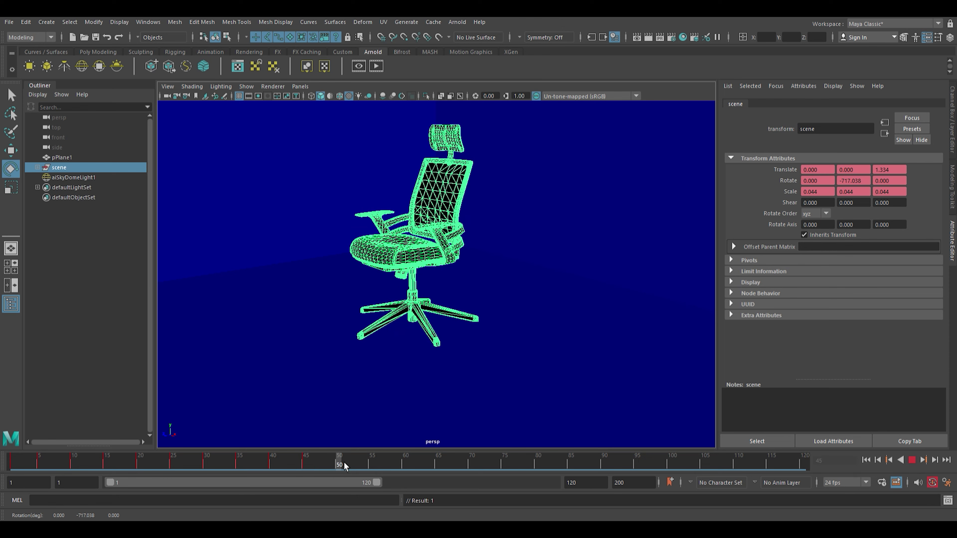
drag(427, 363, 358, 371)
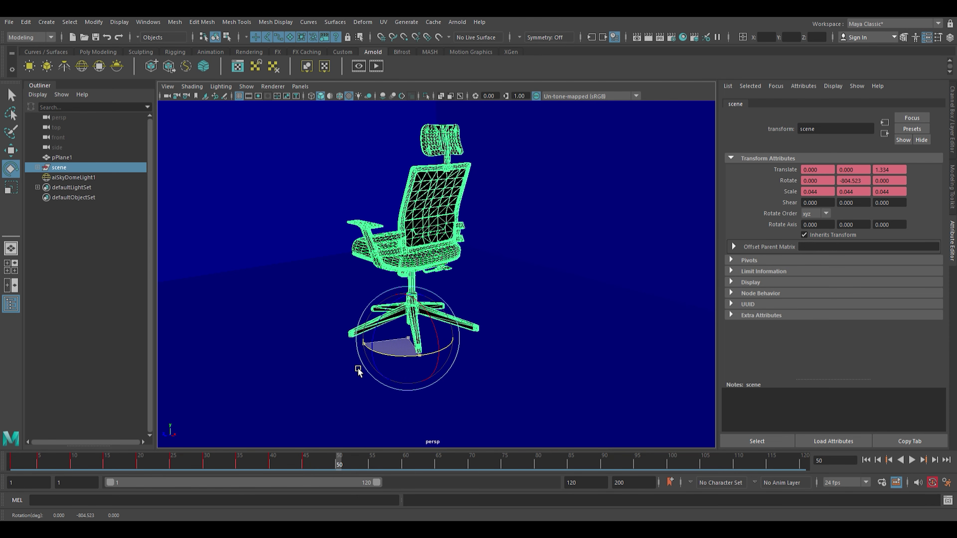
drag(345, 465, 372, 465)
drag(428, 365, 346, 358)
key(s)
- Spin and key the chair's rotation at frames 60, 65 and 70
drag(378, 465, 406, 465)
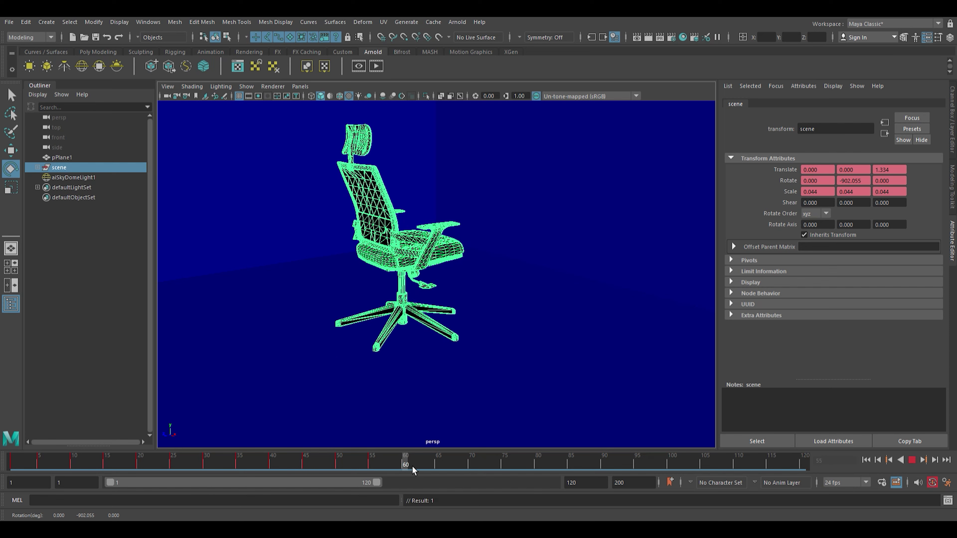
mouse_move(448, 359)
mouse_down()
mouse_move(411, 364)
mouse_move(387, 390)
mouse_up()
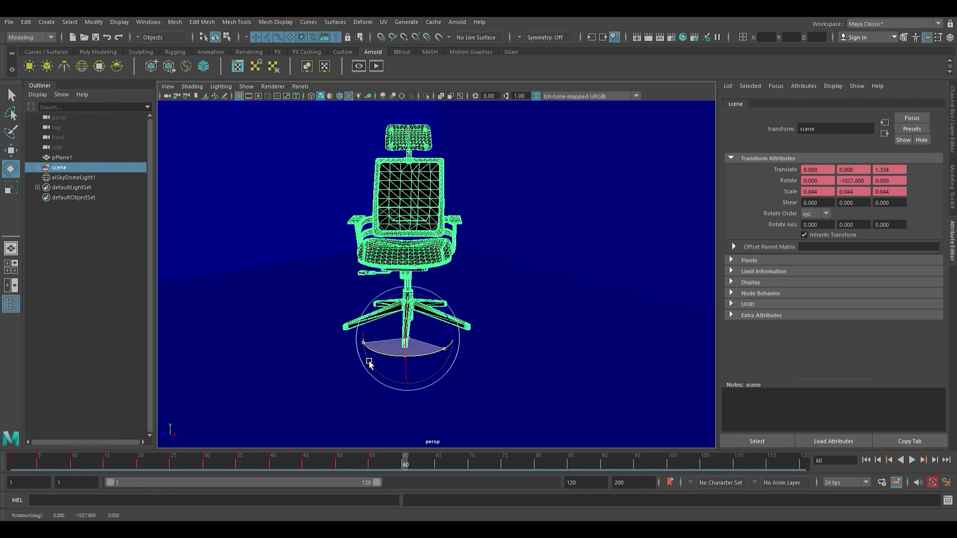
key(s)
drag(414, 473, 438, 466)
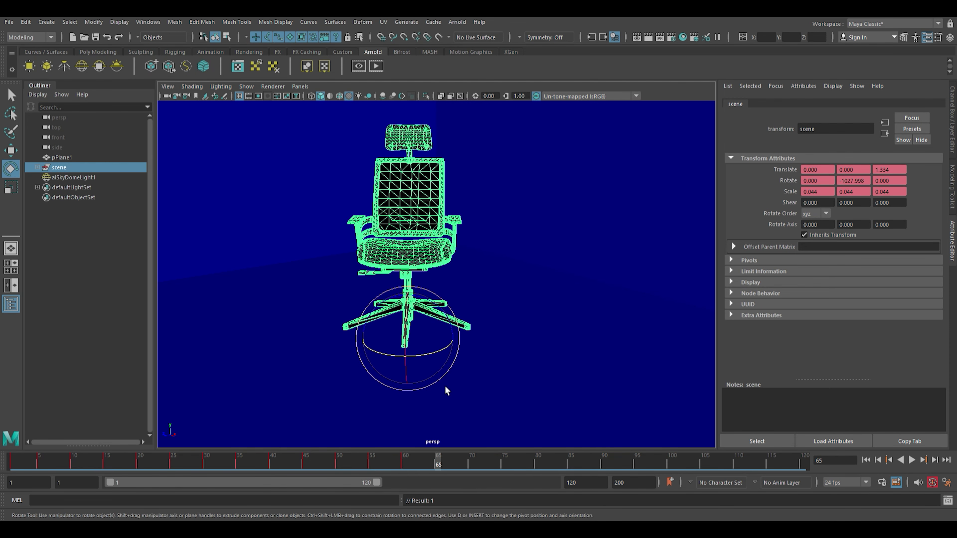
drag(441, 355, 352, 363)
key(s)
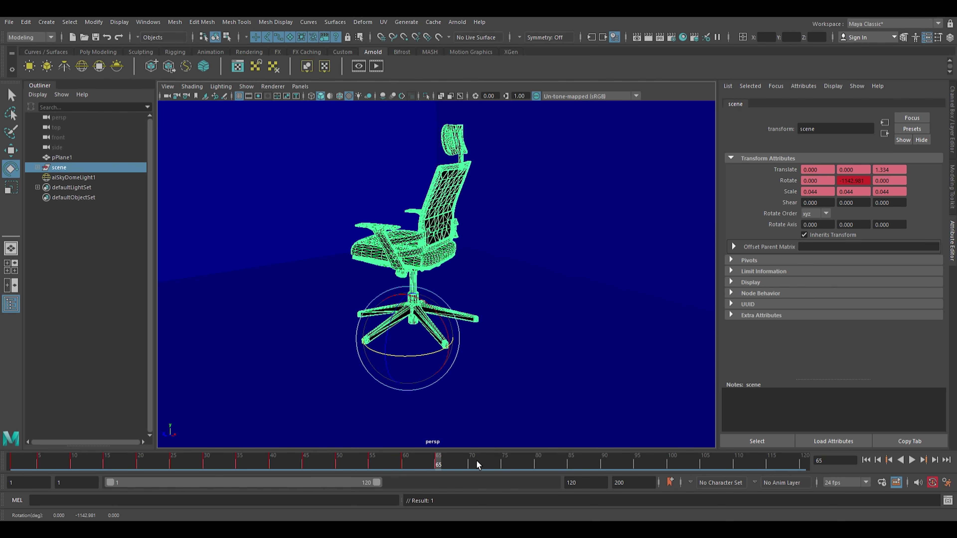
drag(450, 466, 476, 469)
drag(446, 356, 342, 358)
key(s)
- Spin the chair further at frames 75, 80 and 85, keying frame 85
click(482, 460)
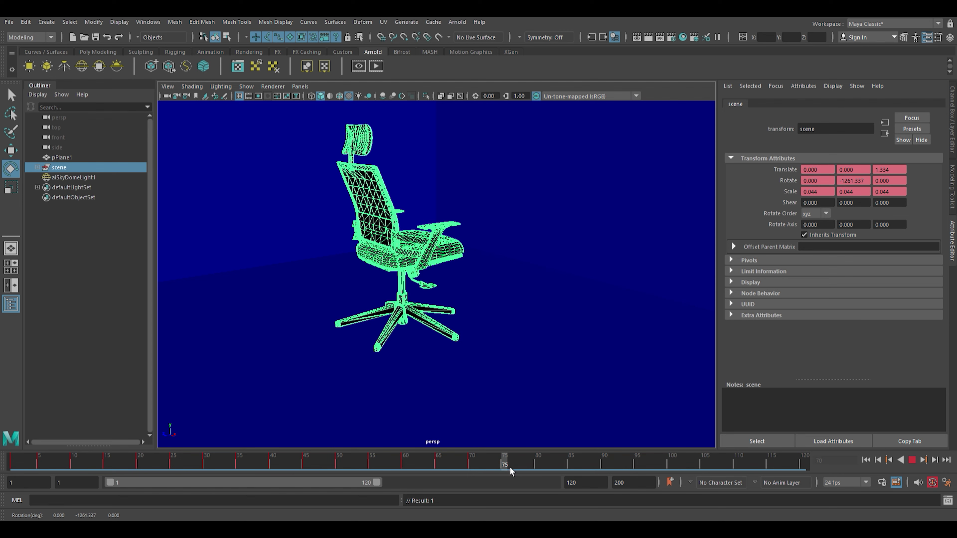
drag(511, 471, 511, 471)
drag(439, 351, 367, 365)
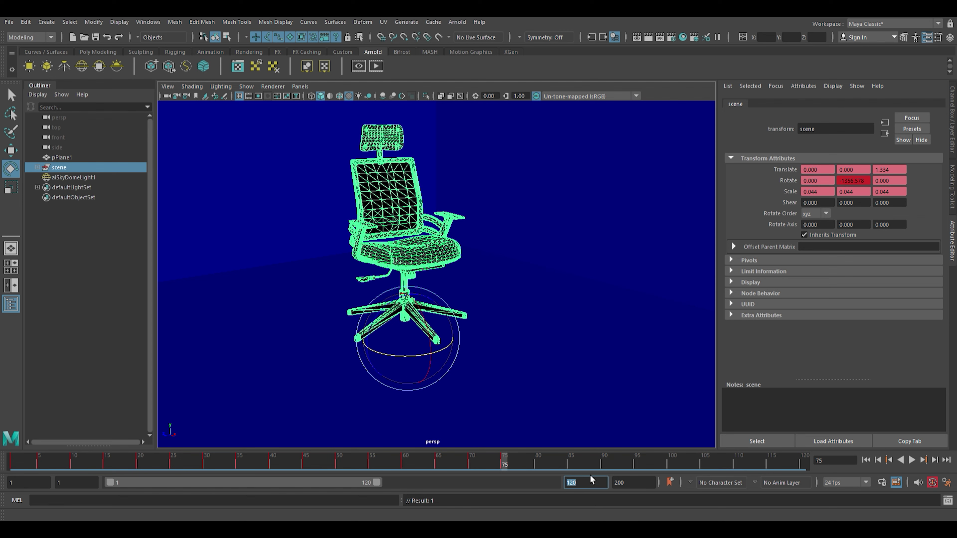
drag(509, 468, 538, 467)
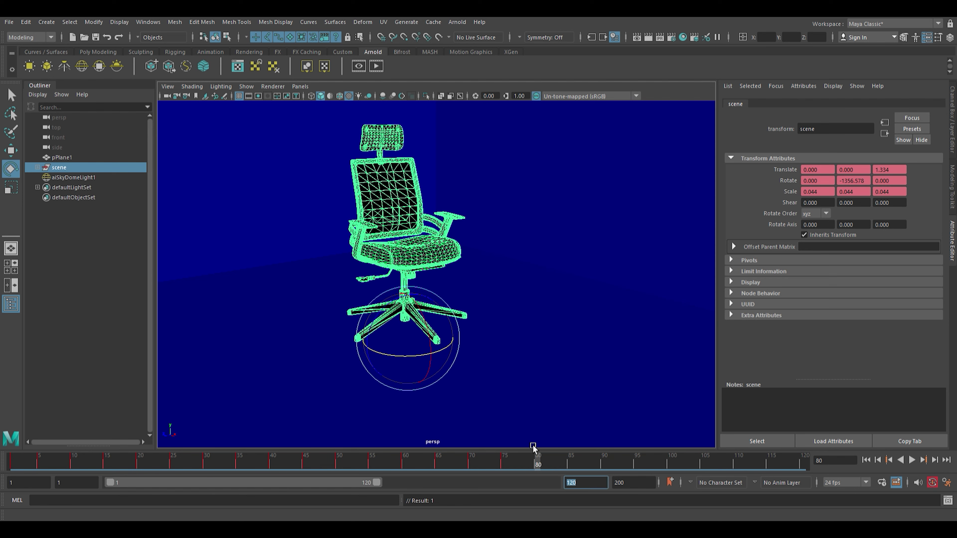
drag(420, 356, 345, 362)
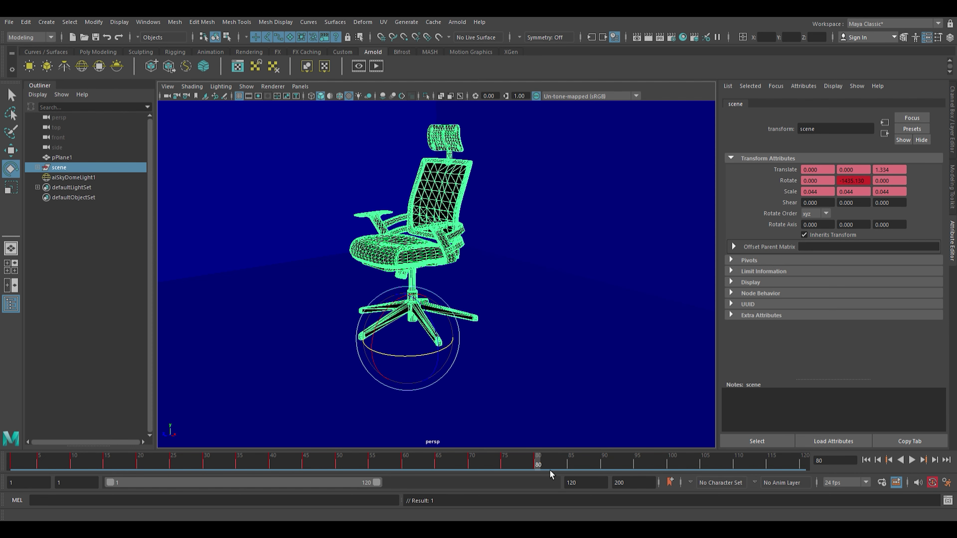
click(570, 467)
drag(426, 363, 370, 362)
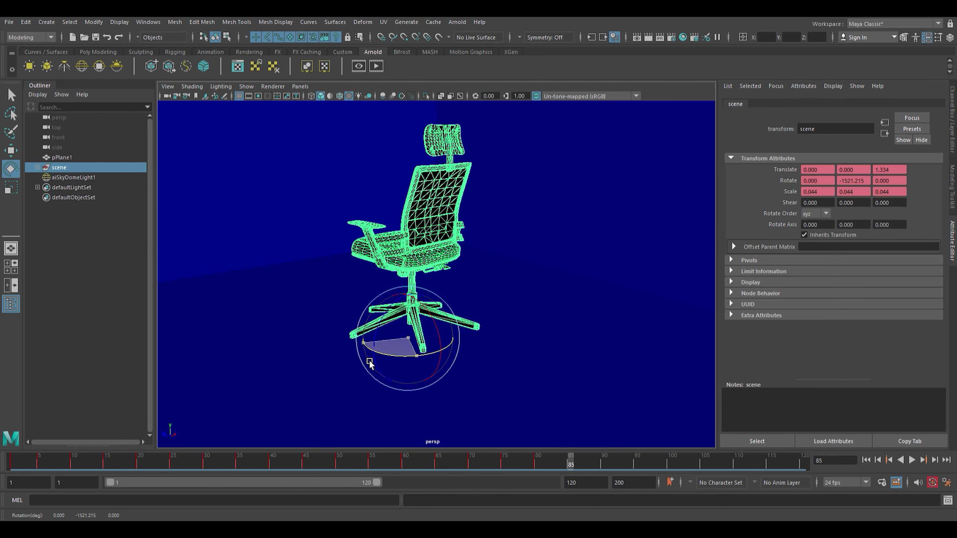
key(s)
- Spin and key the chair at frames 90 and 95, reaching Rotate Y -1713.542
click(604, 468)
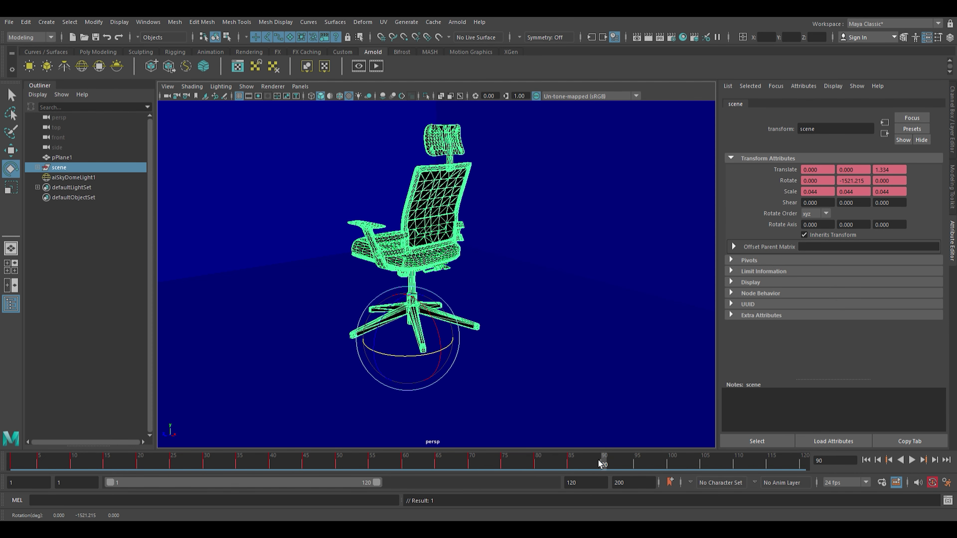
drag(431, 358, 366, 360)
key(s)
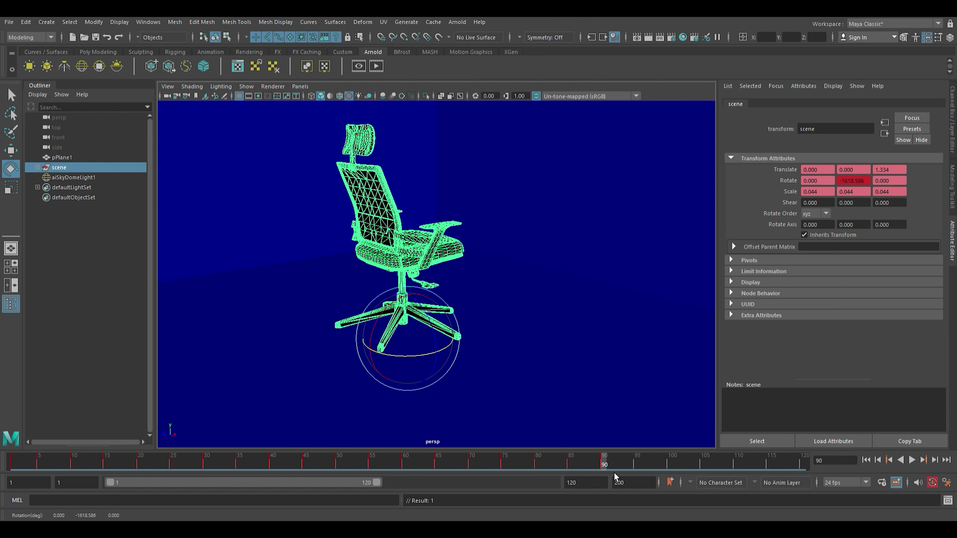
click(637, 467)
mouse_move(427, 362)
mouse_down()
mouse_move(360, 366)
mouse_move(342, 347)
mouse_up()
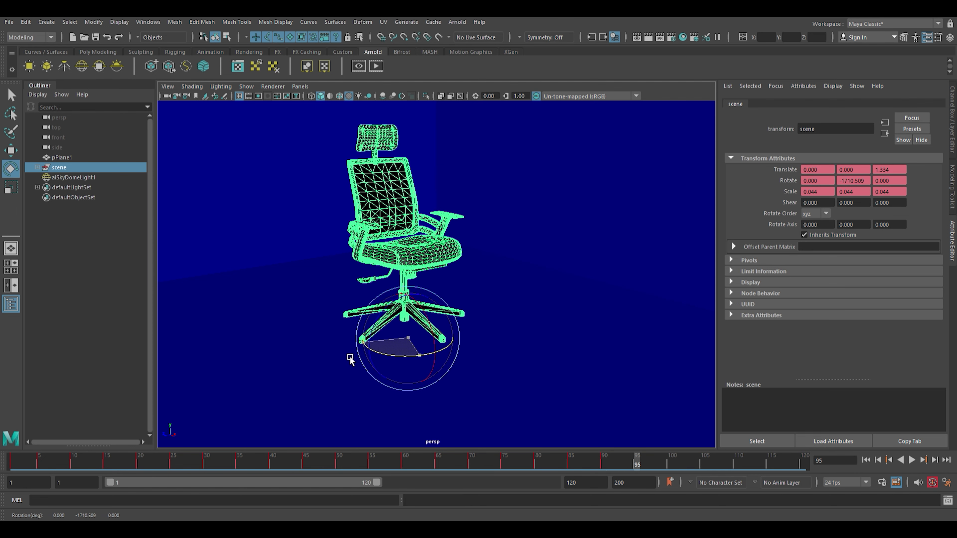
key(s)
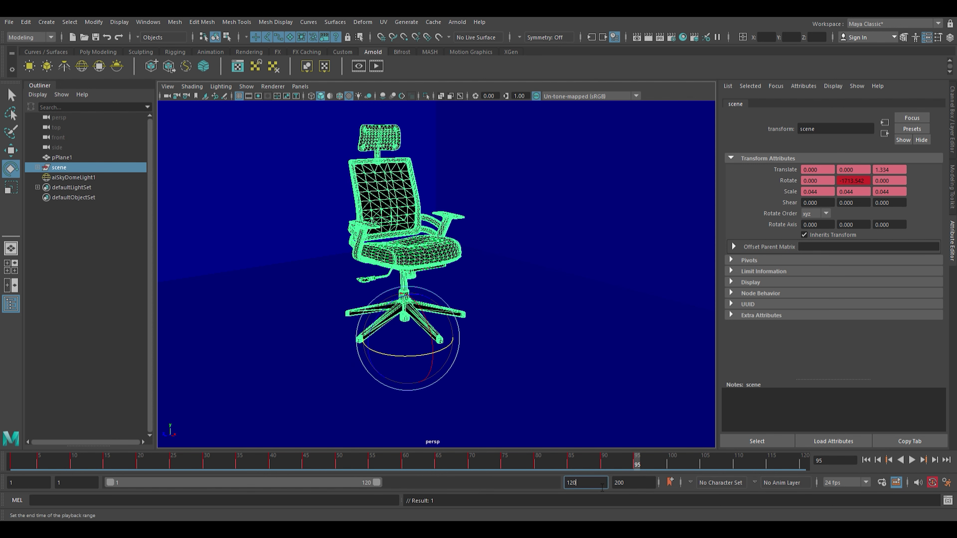
text(95)
- End both the playback range and the animation range at frame 96, then save the scene
key(Return)
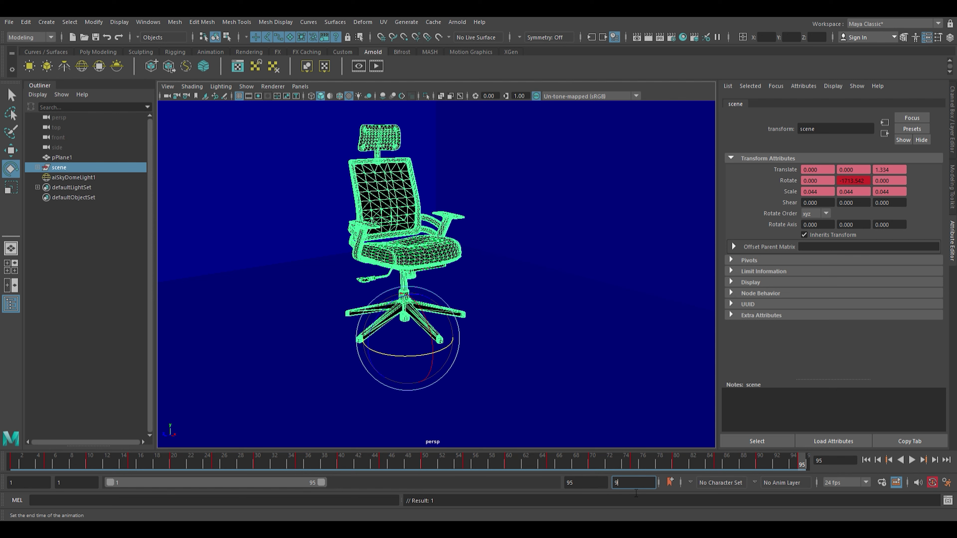
text(5)
key(Return)
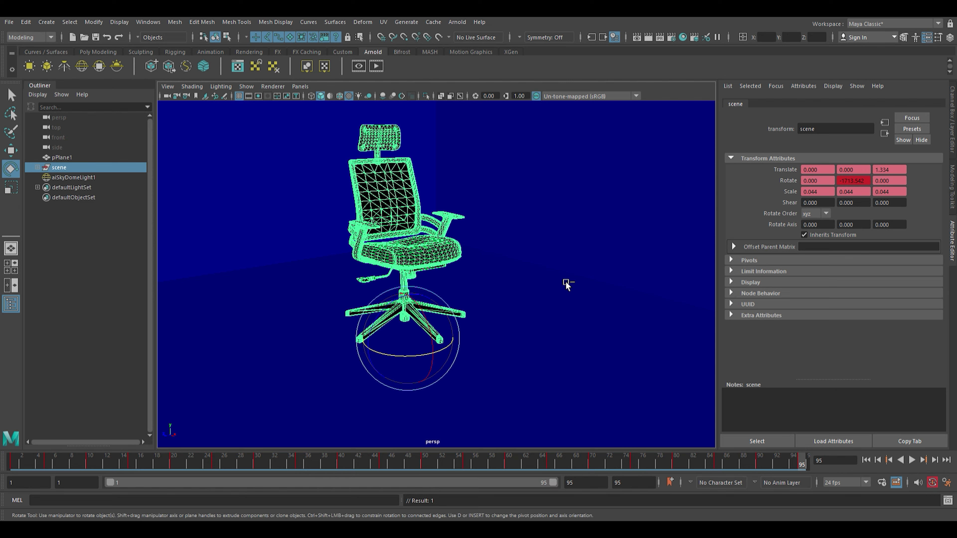
key(ctrl+s)
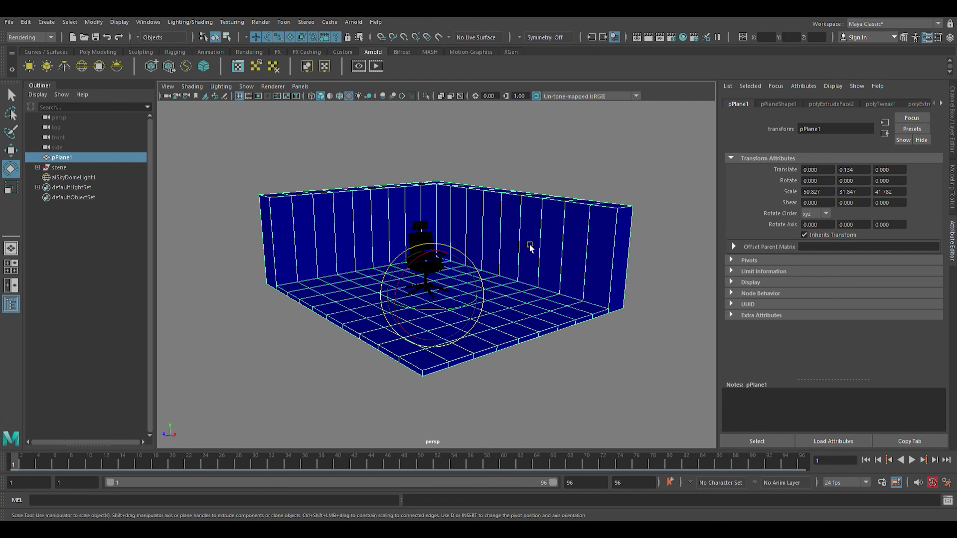
- Scale the room plane up in Y to 53.652 so the walls stand taller
key(r)
drag(445, 265, 451, 231)
scroll(460, 235, up, 3)
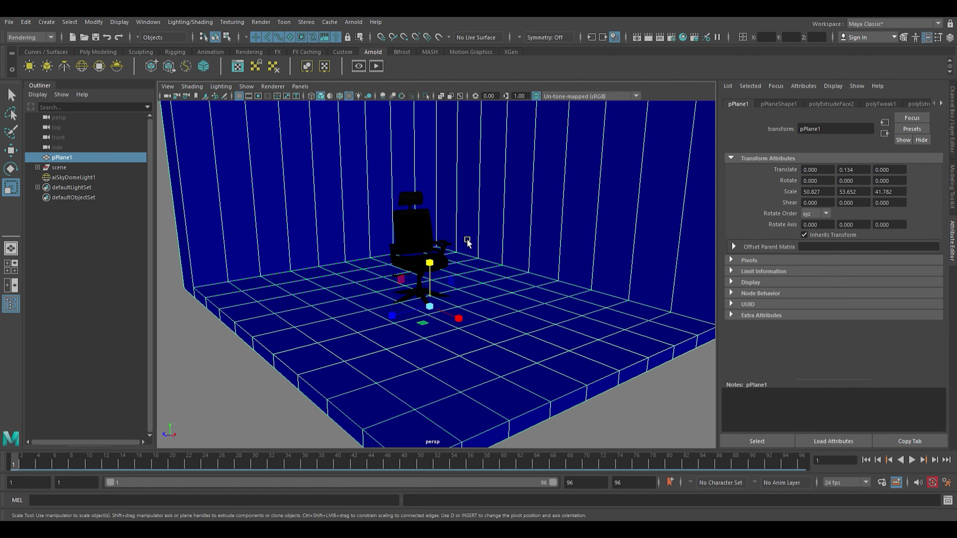
scroll(467, 241, up, 3)
key(w)
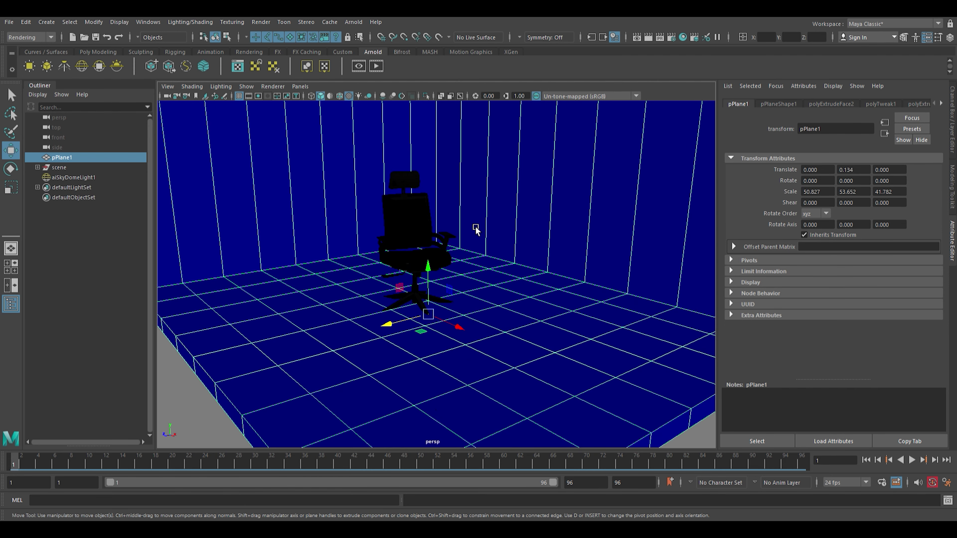
scroll(475, 229, up, 2)
- Save the scene, select the chair group 'scene' in the Outliner, and save again
key(ctrl+s)
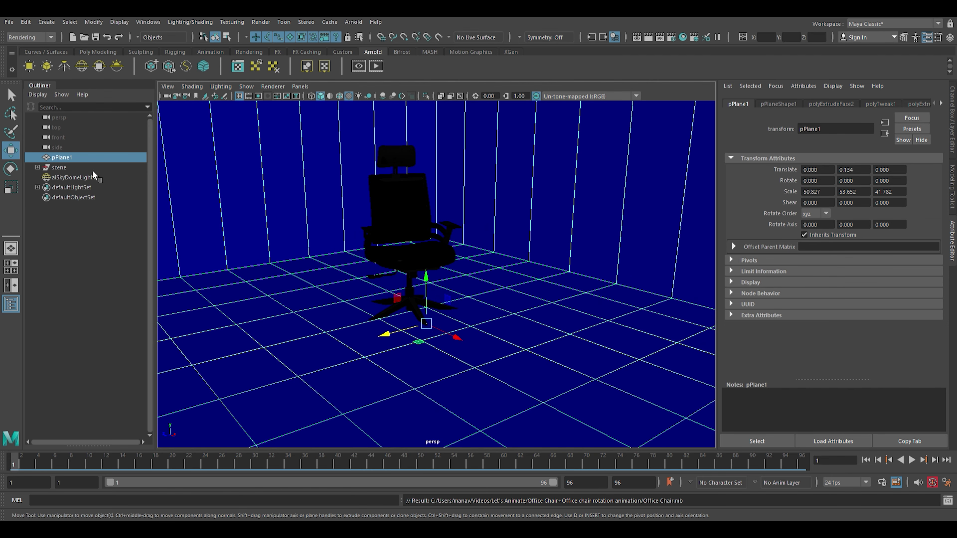
click(93, 170)
key(ctrl+s)
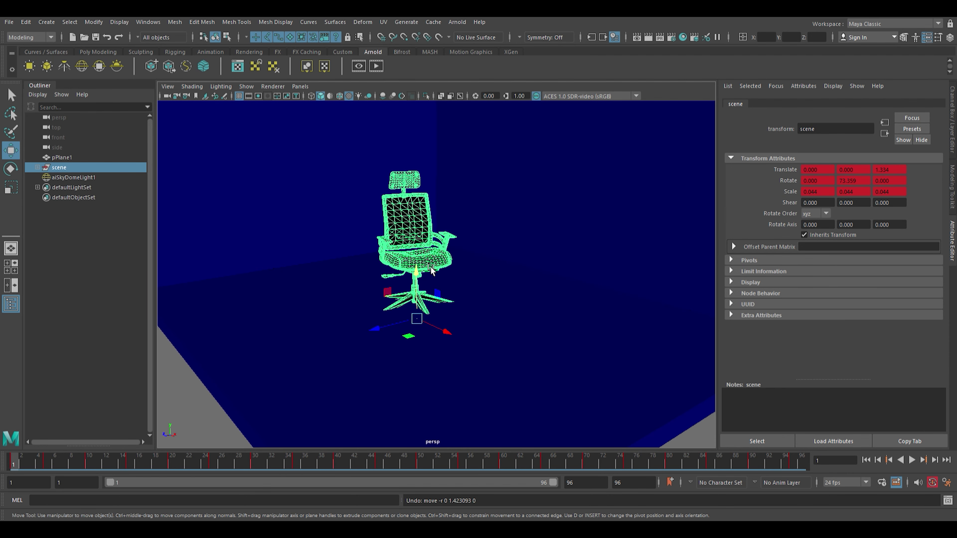
- Raise the chair group to Translate Y 1.438, play back its spin, and save the scene
drag(431, 268, 436, 261)
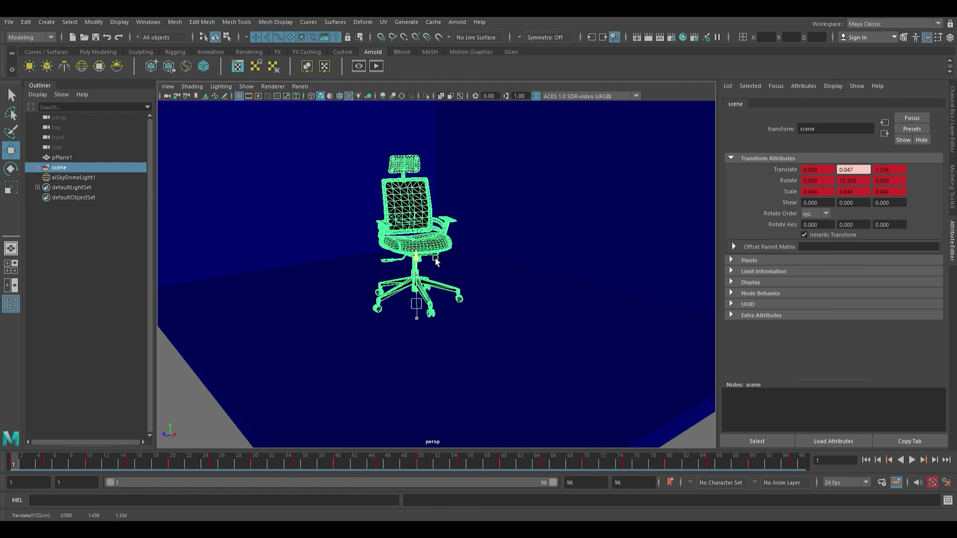
key(alt+v)
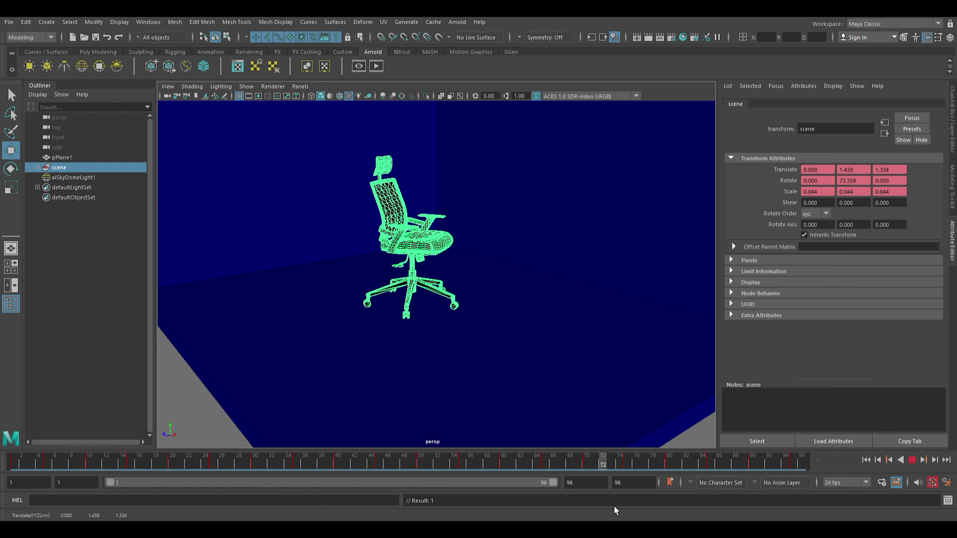
key(ctrl+s)
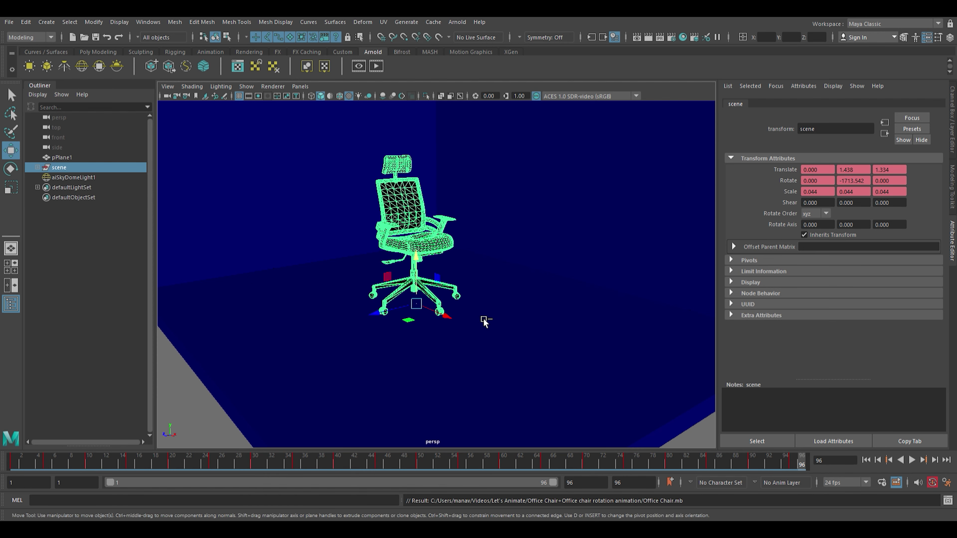